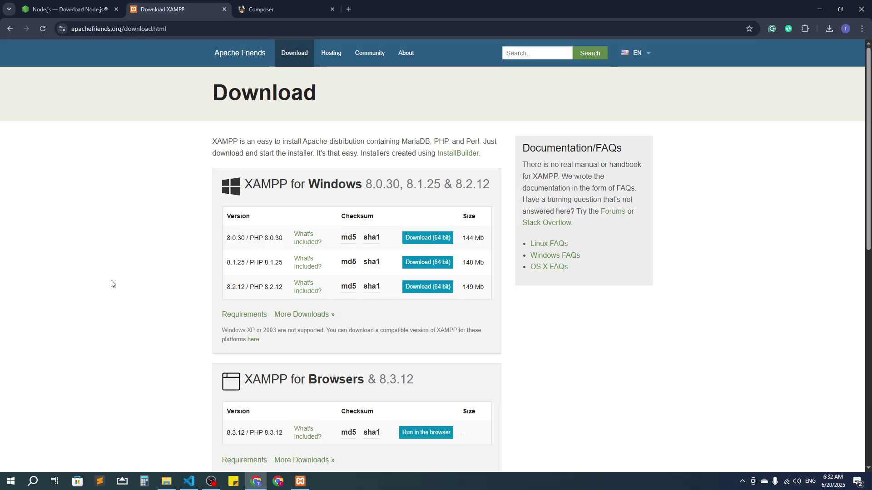
- Review the download pages for Node.js, XAMPP and Composer
click(63, 5)
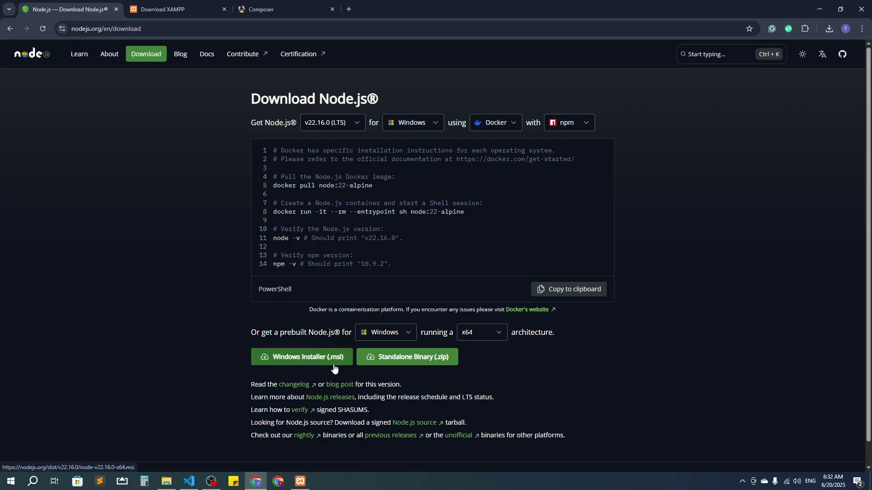
click(173, 9)
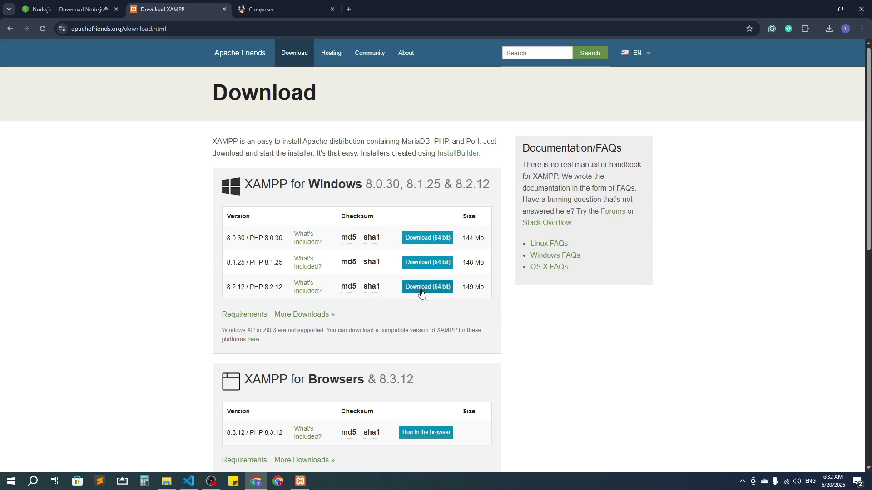
click(293, 9)
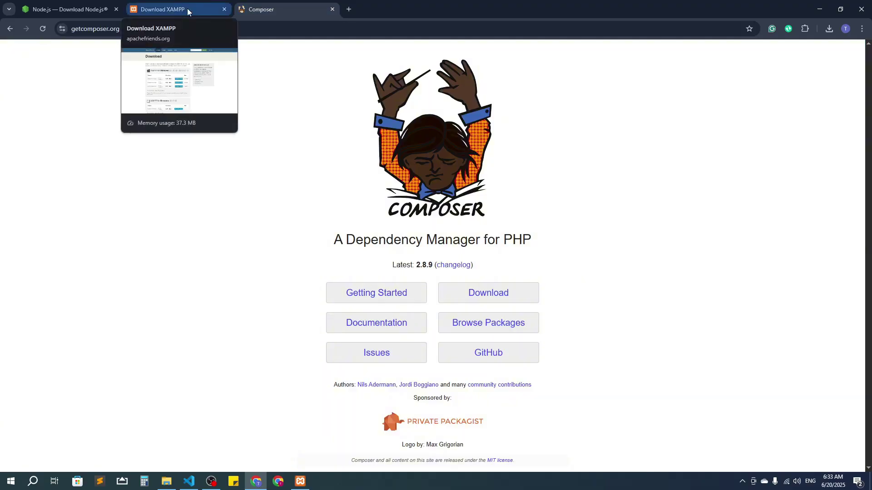
click(89, 7)
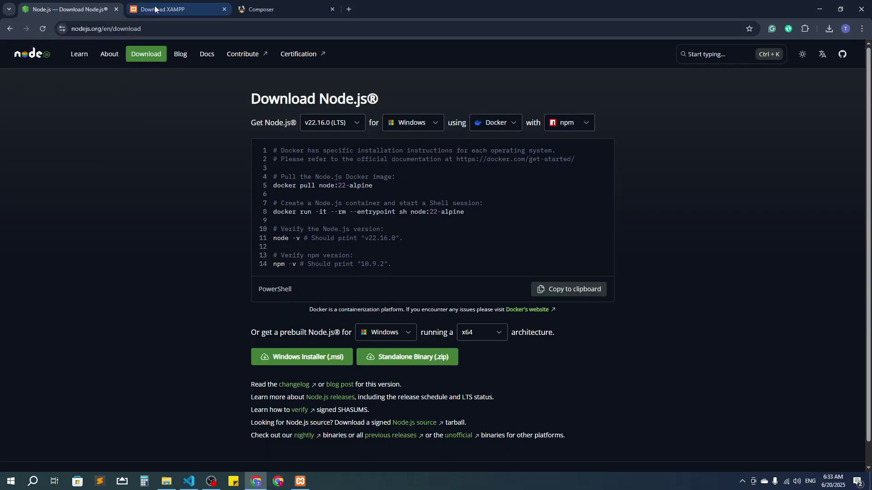
click(178, 8)
click(274, 6)
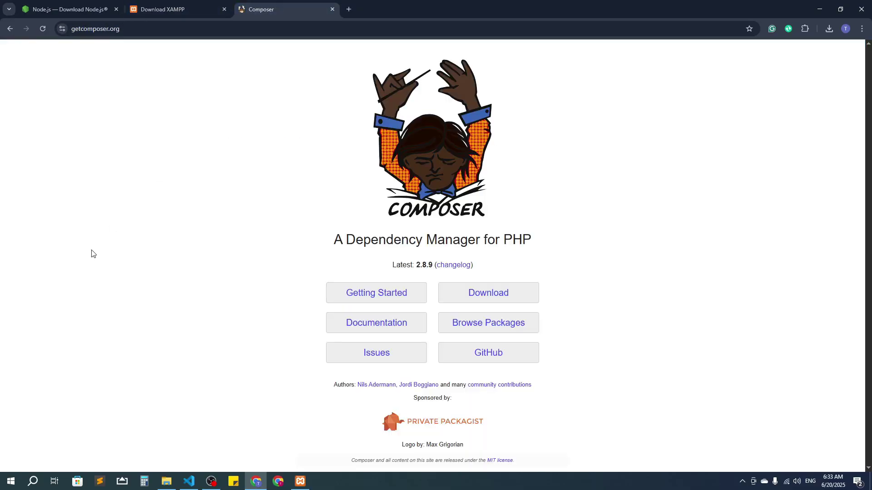
- Clear the desktop, find the system environment variables settings, and open the system Path variable for editing
click(256, 482)
click(698, 60)
click(33, 481)
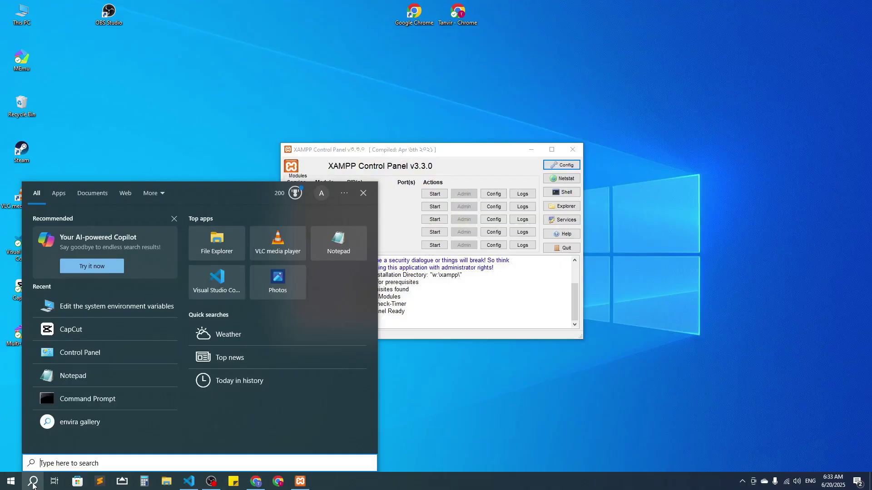
text(en)
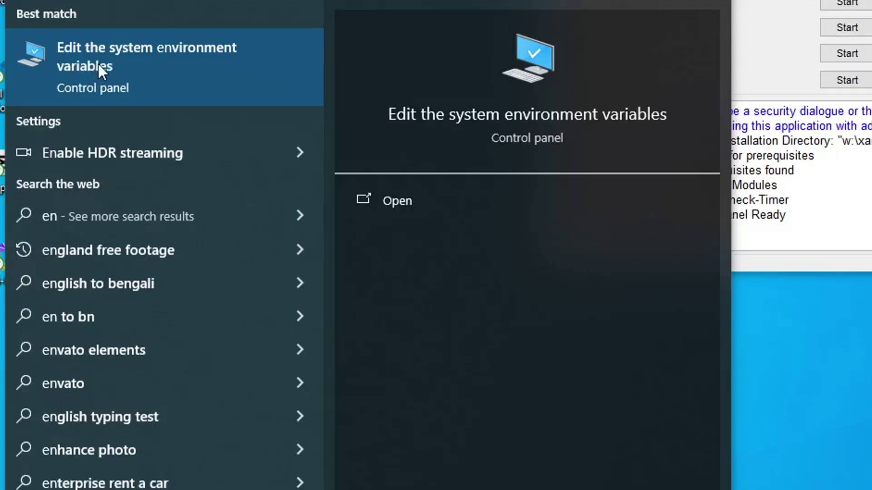
click(98, 64)
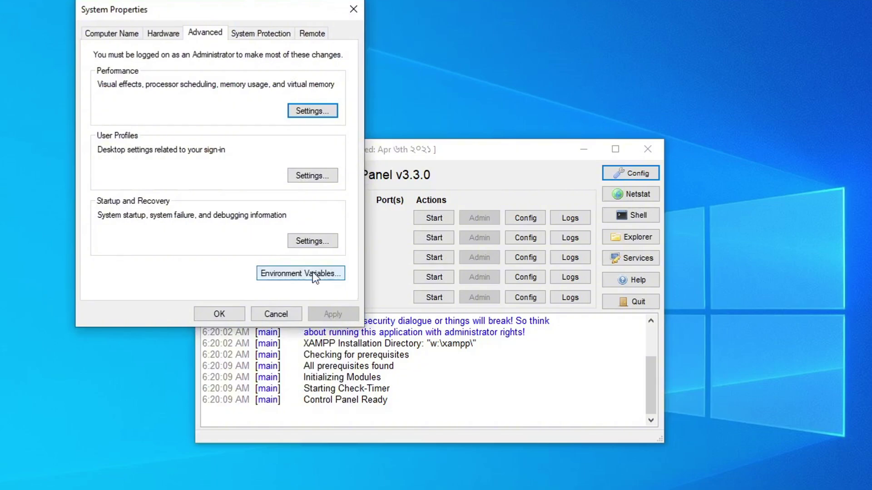
click(313, 273)
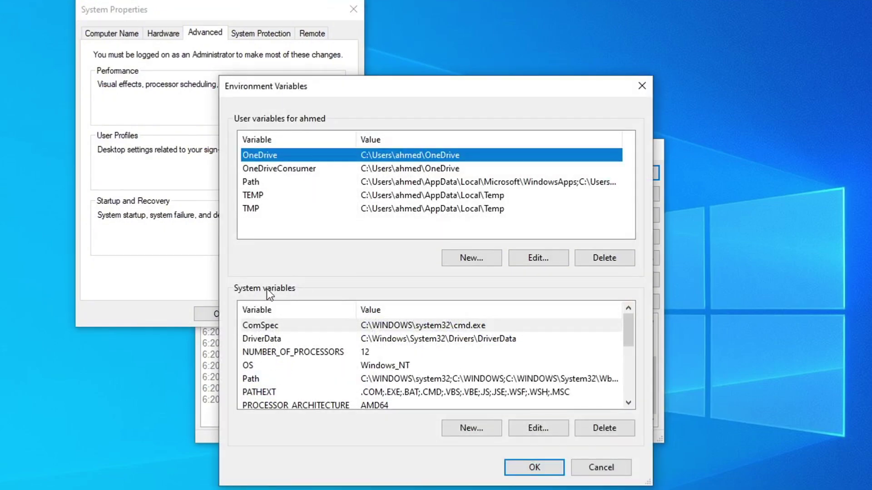
click(272, 382)
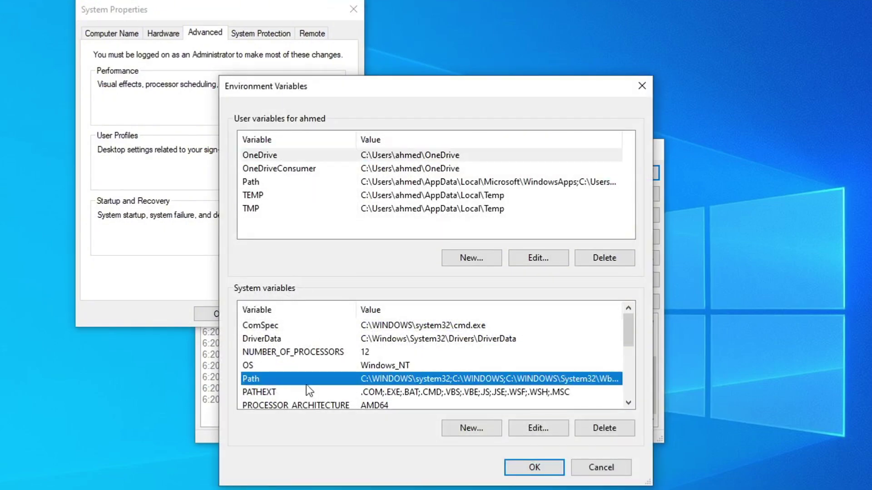
click(529, 425)
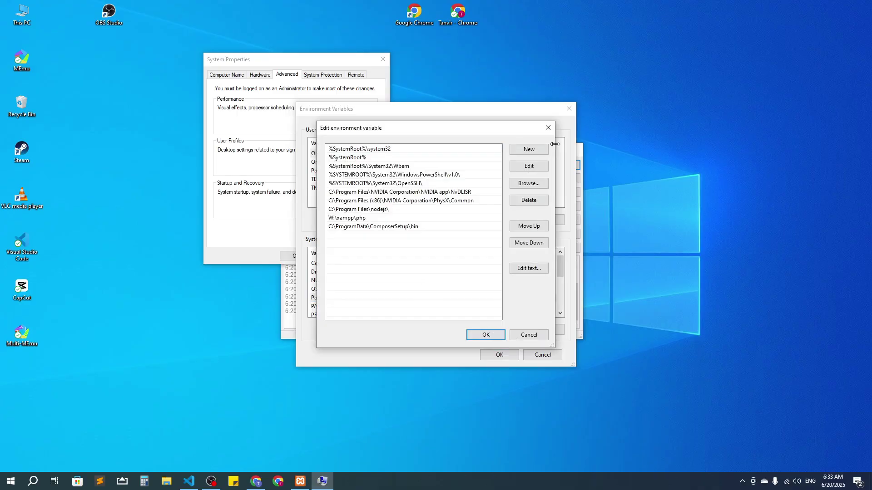
- Examine the Path entries for Node.js, XAMPP's PHP and Composer
click(349, 218)
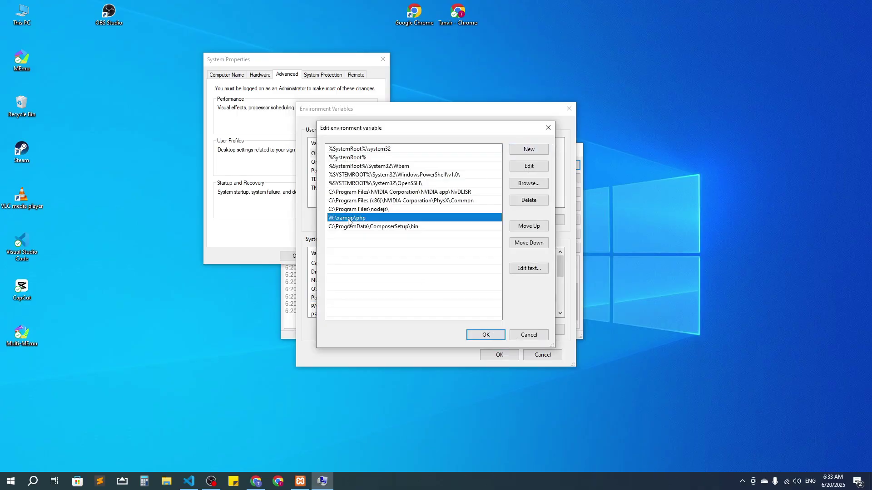
double_click(384, 229)
click(403, 263)
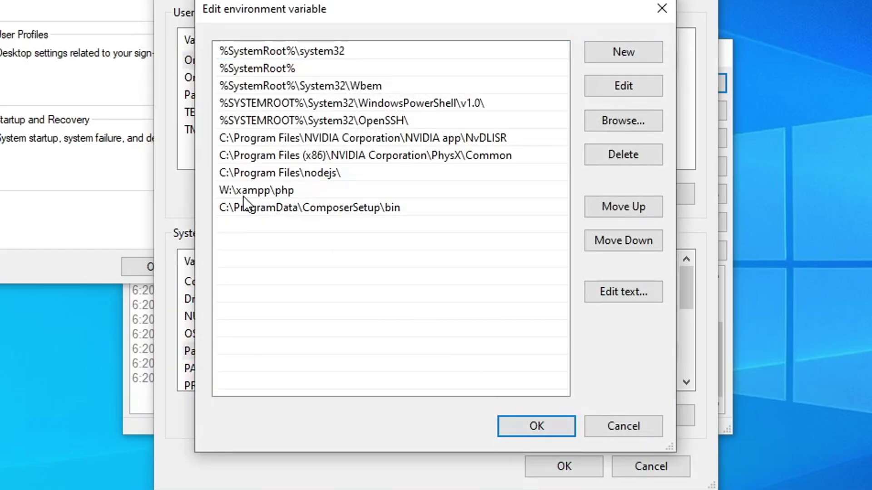
double_click(341, 219)
click(314, 285)
click(328, 169)
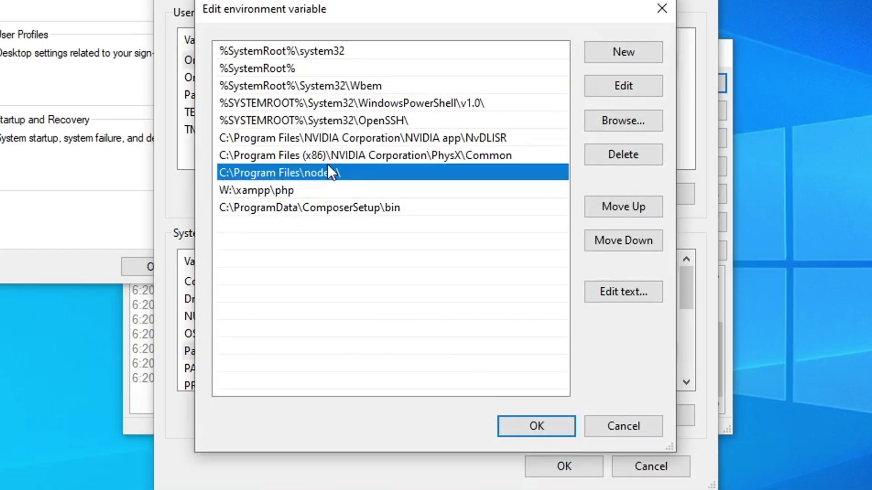
double_click(328, 169)
click(332, 228)
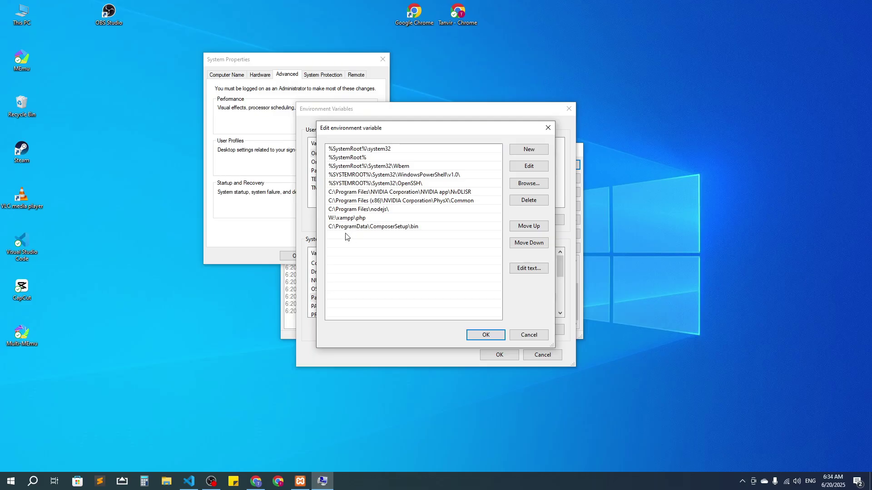
click(332, 221)
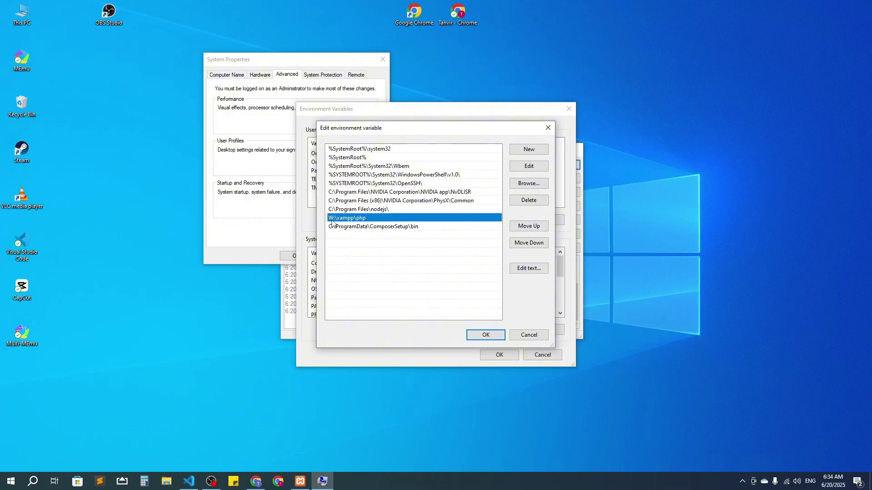
- Browse to Local Disk (C:) in File Explorer and turn off the display of hidden items
click(166, 481)
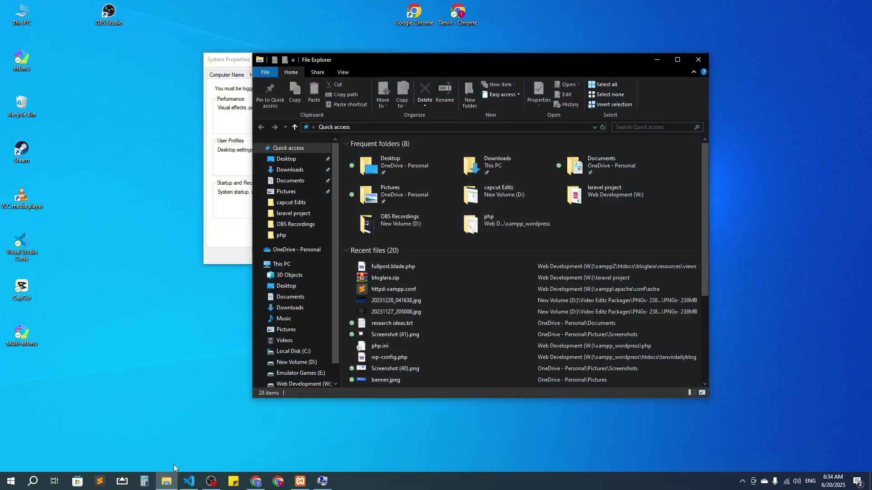
click(698, 60)
click(25, 19)
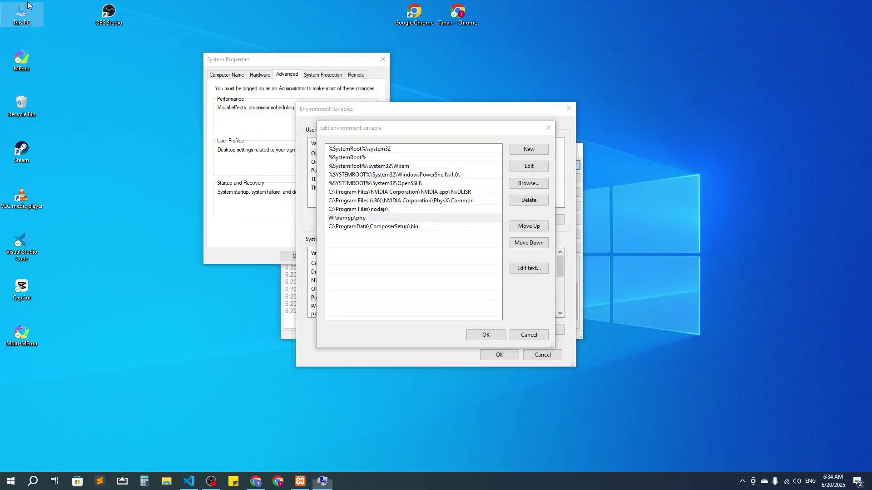
double_click(25, 18)
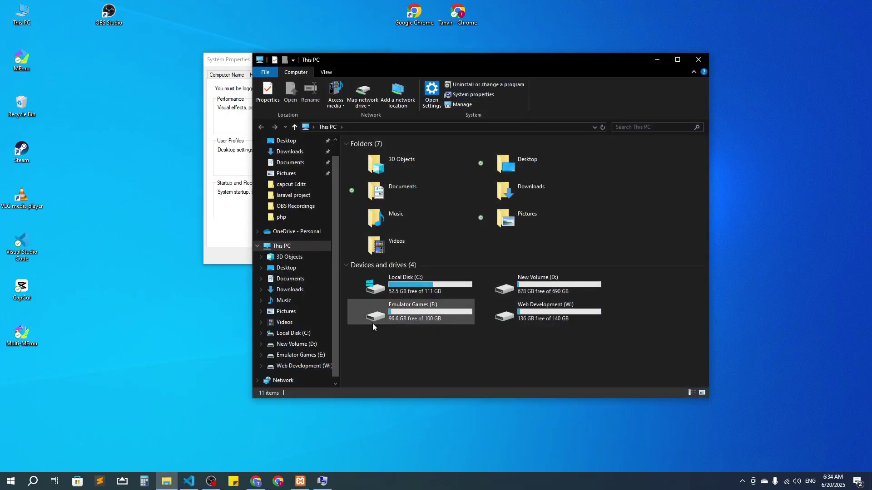
click(417, 290)
double_click(417, 289)
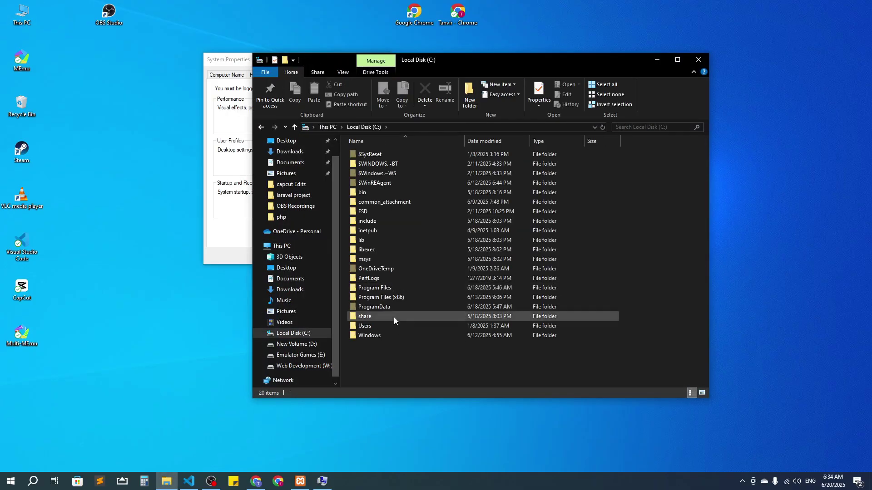
key(alt+v)
key(h)
key(h)
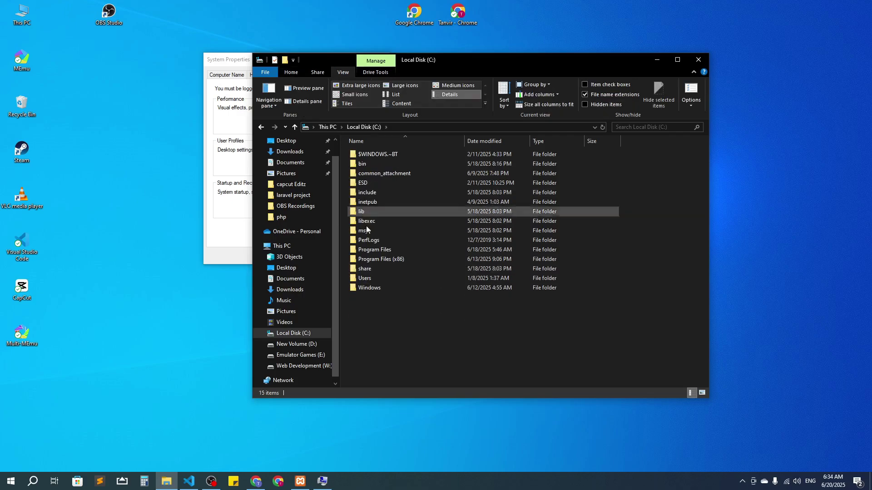
- Open the nodejs folder inside Program Files and copy its full path
double_click(387, 253)
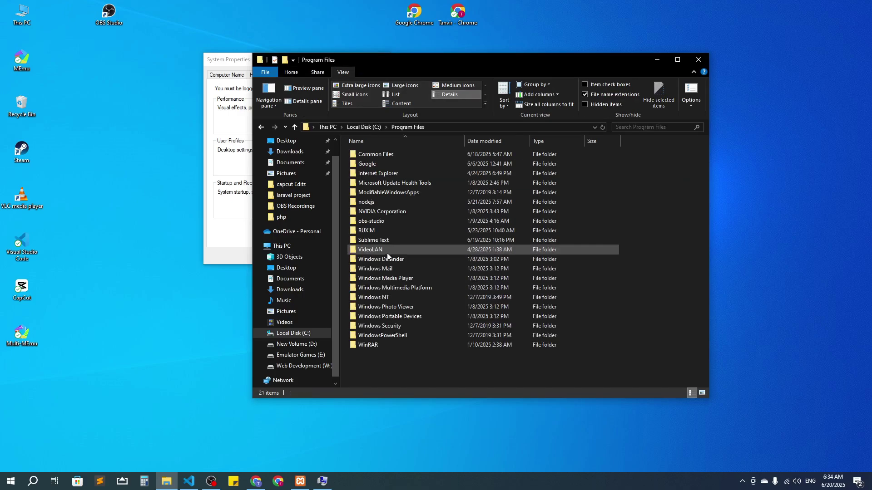
double_click(367, 202)
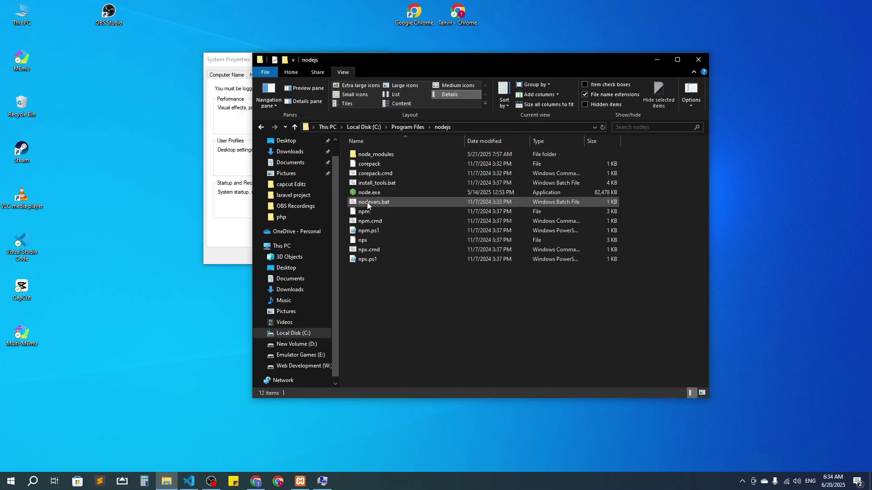
click(481, 129)
right_click(358, 129)
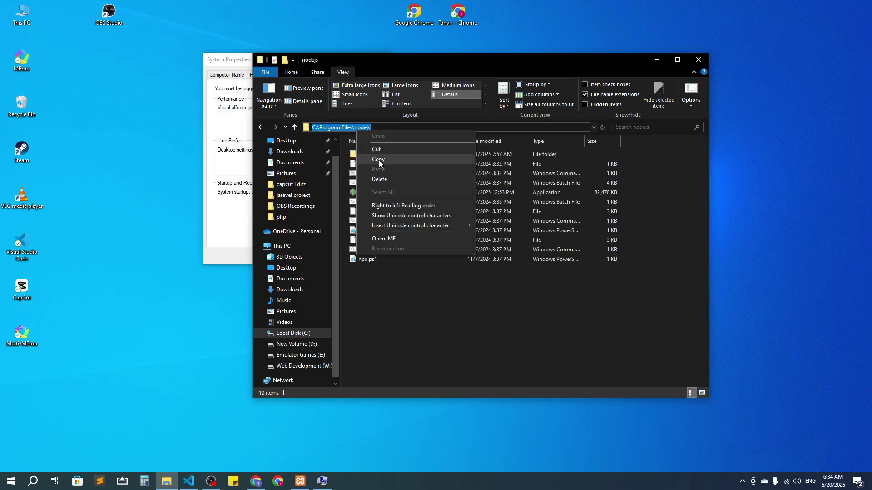
click(380, 161)
- Add C:\Program Files\nodejs as a new entry in the system Path variable
click(218, 234)
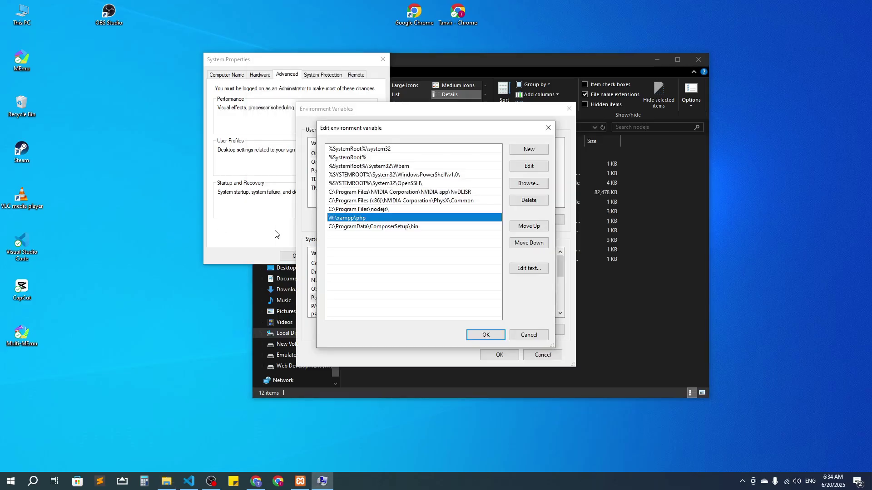
click(523, 149)
right_click(332, 234)
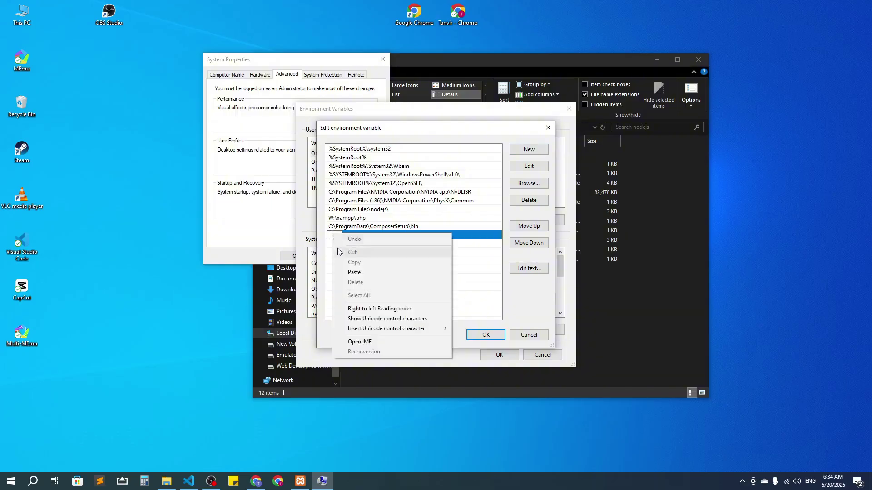
click(354, 273)
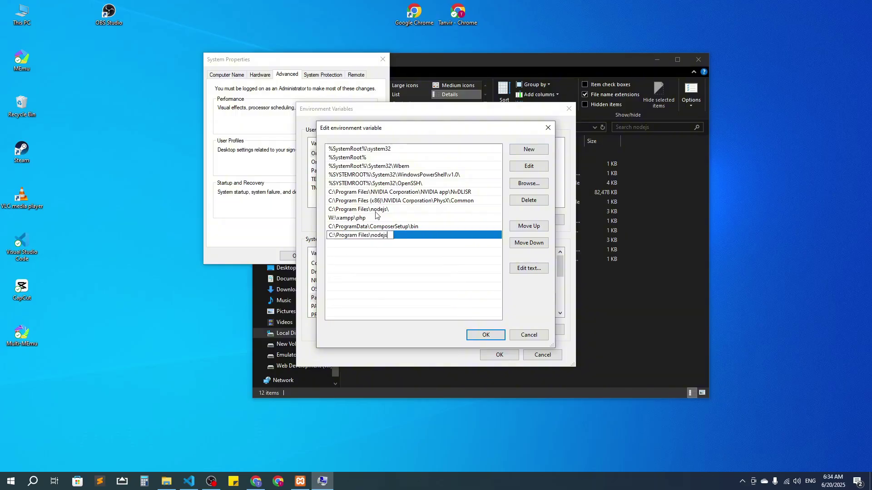
- Remove the newly added duplicate nodejs entry from the Path list
drag(390, 237, 322, 239)
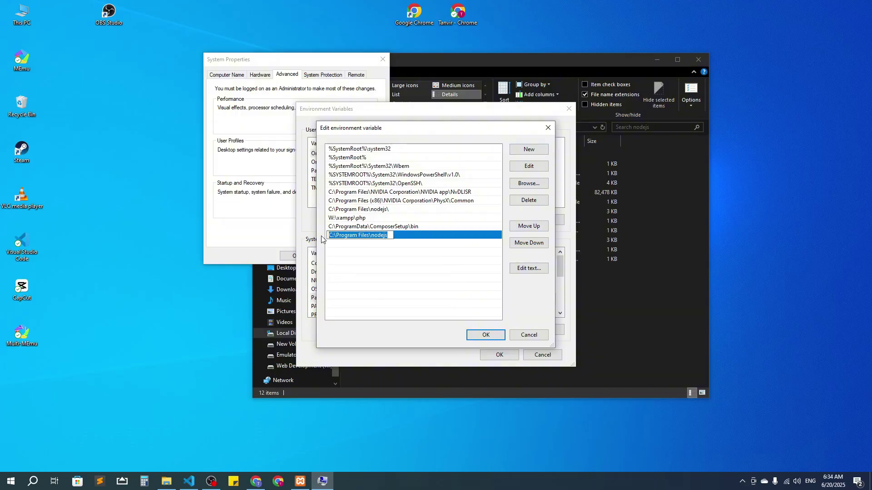
key(BackSpace)
click(351, 274)
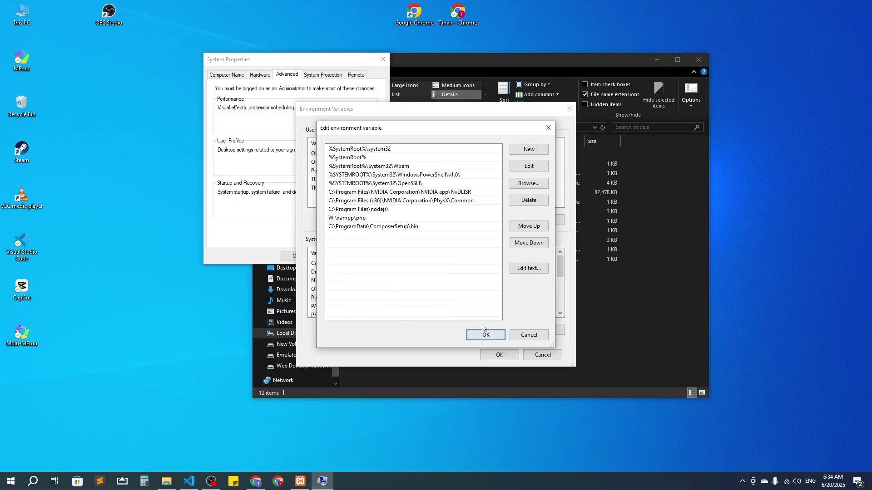
- Accept and close the Path editor, the Environment Variables dialog and System Properties
click(493, 342)
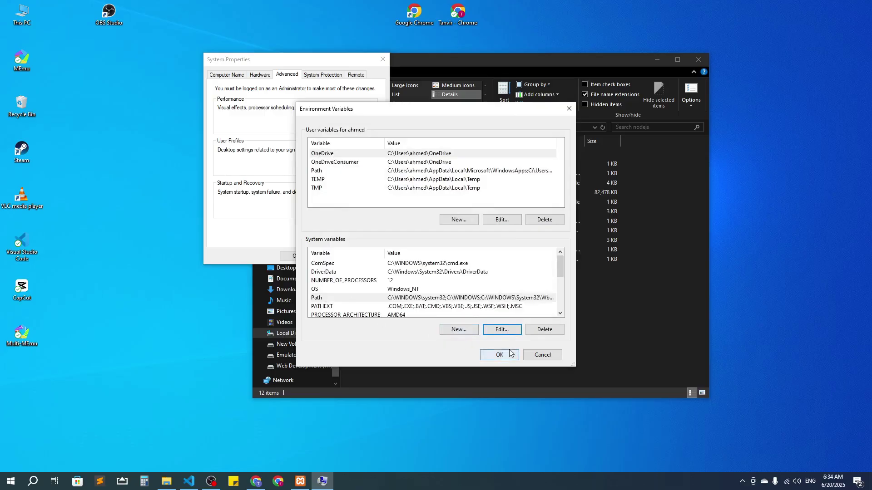
click(500, 356)
click(296, 256)
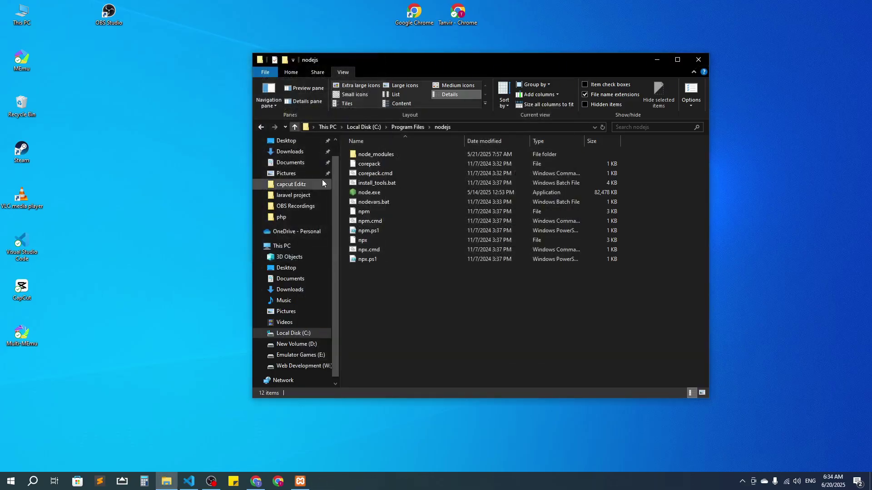
- Open the xampp\php folder on the Web Development (W:) drive and select its full path
click(312, 365)
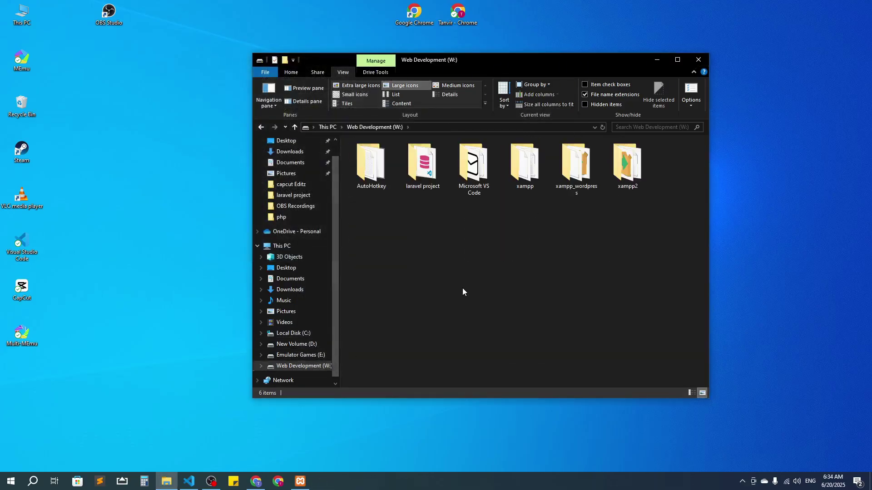
click(511, 183)
double_click(511, 183)
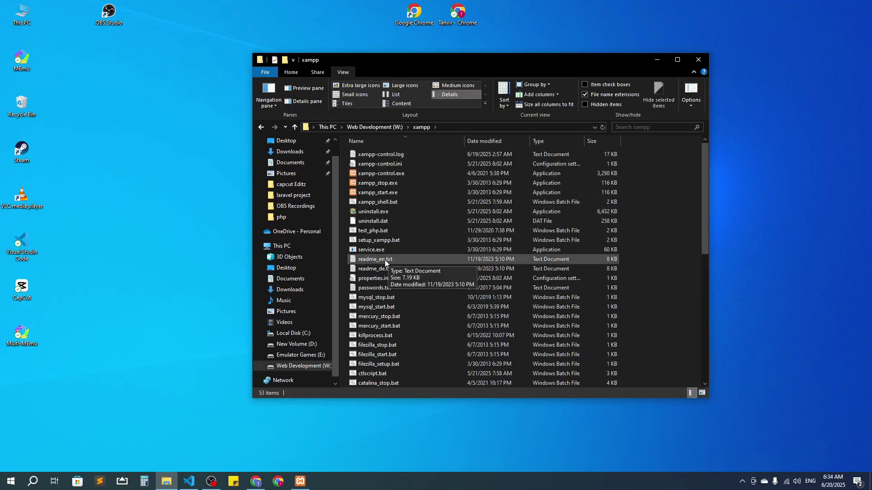
scroll(385, 273, down, 8)
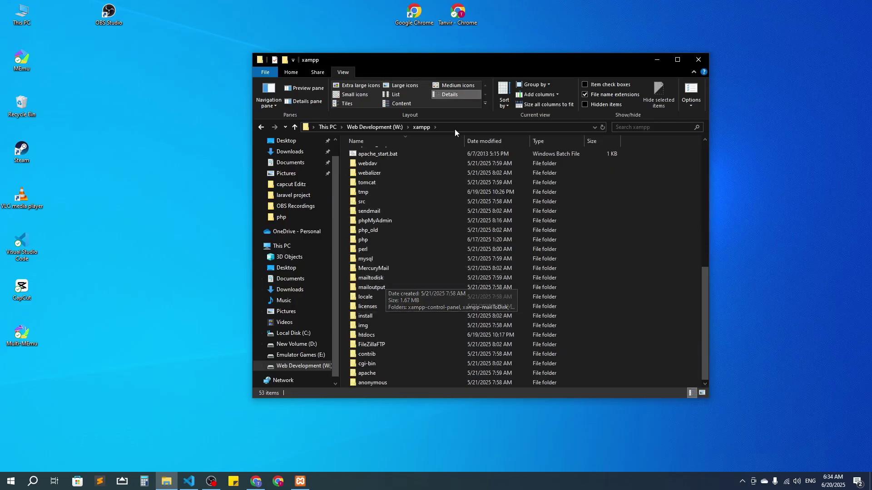
double_click(377, 239)
click(473, 128)
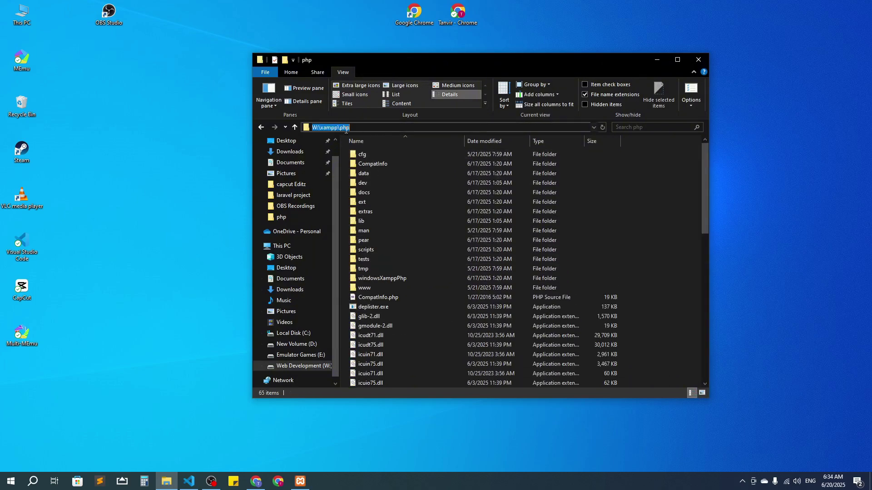
- Copy the selected W:\xampp\php folder path to the clipboard
right_click(346, 130)
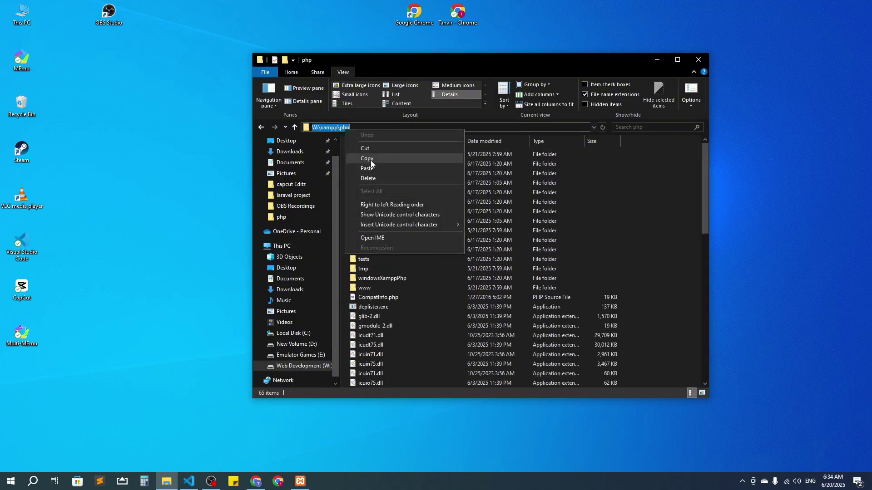
click(371, 159)
click(667, 232)
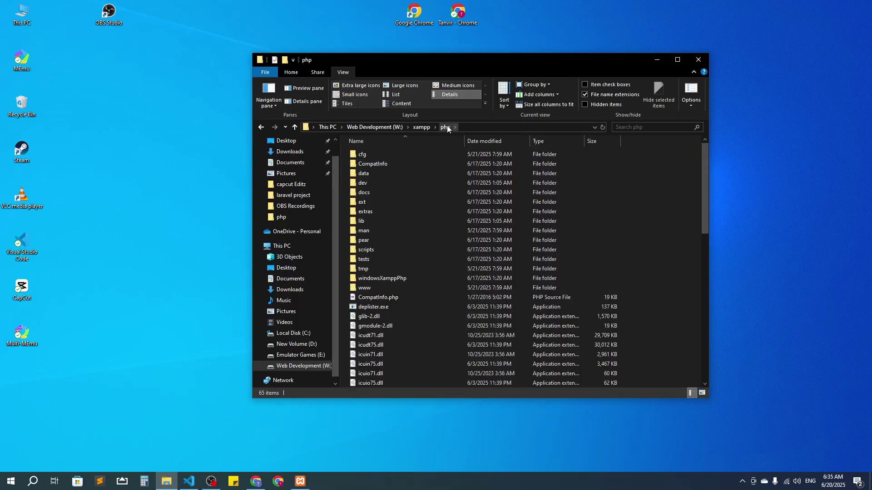
- Open a Command Prompt in the xampp\htdocs folder and enlarge its text
click(421, 127)
scroll(370, 355, down, 4)
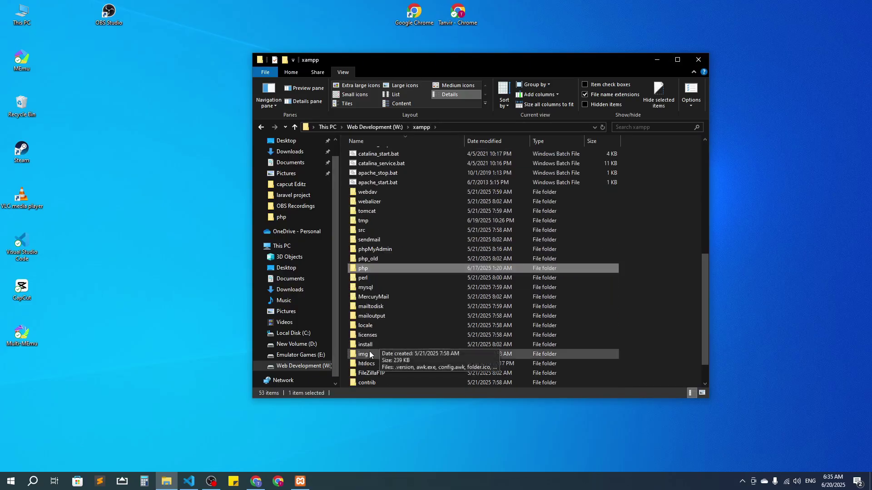
double_click(367, 362)
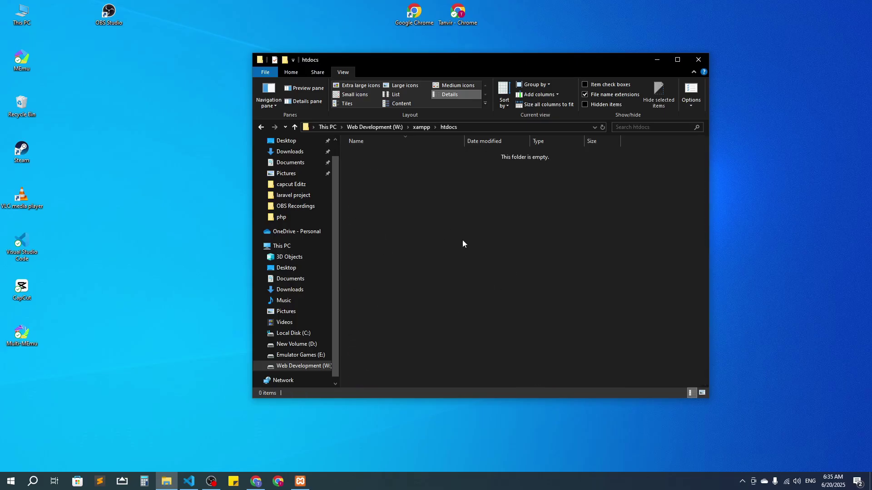
click(481, 127)
text(cmd)
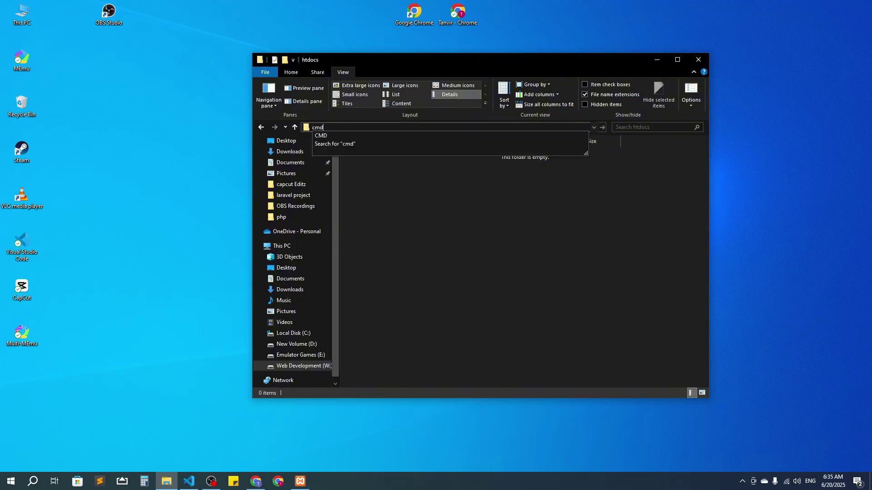
key(Return)
drag(350, 55, 575, 104)
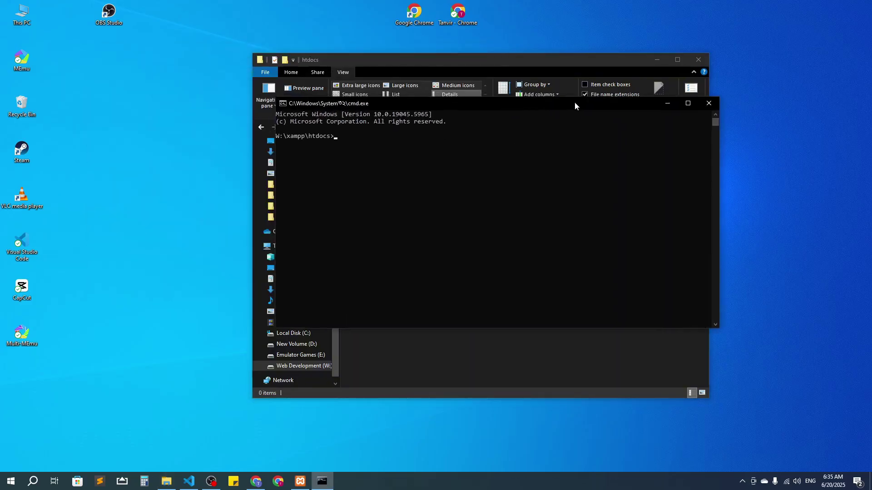
ctrl+scroll(353, 160, up, 2)
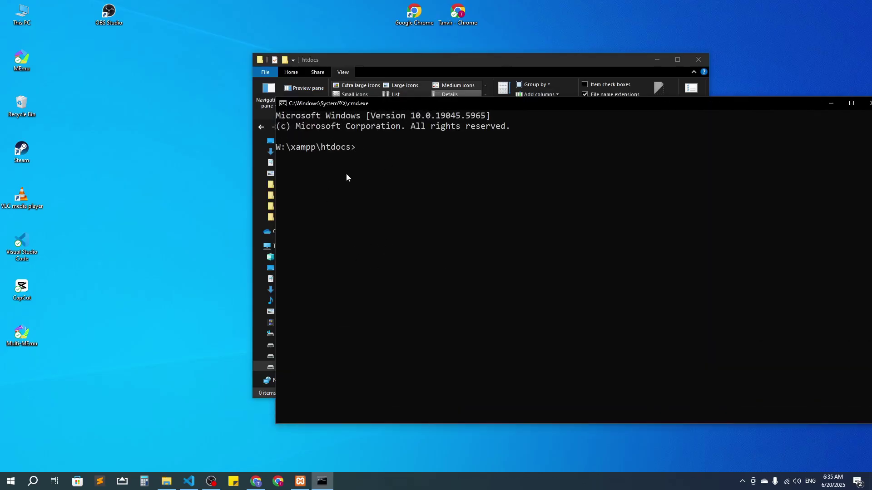
- Try to install the Laravel installer by running "composer requires laravel/installer" in htdocs
text(composer requires laravel/)
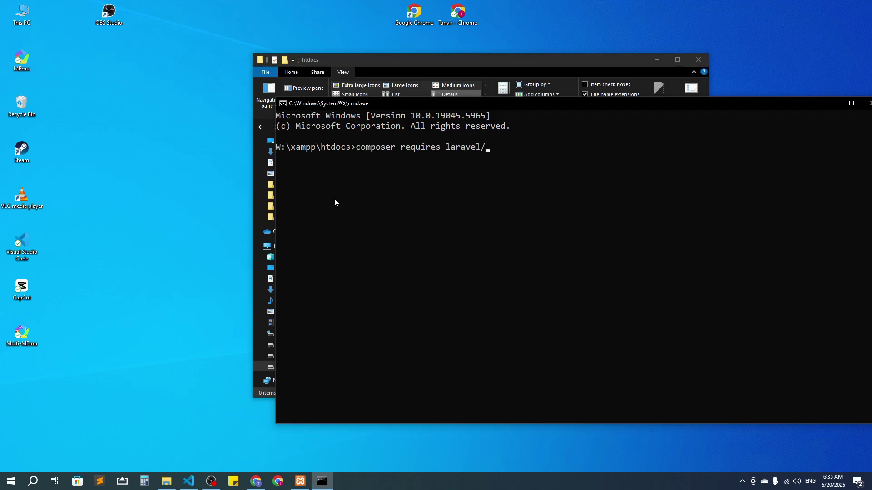
text(installer)
key(Return)
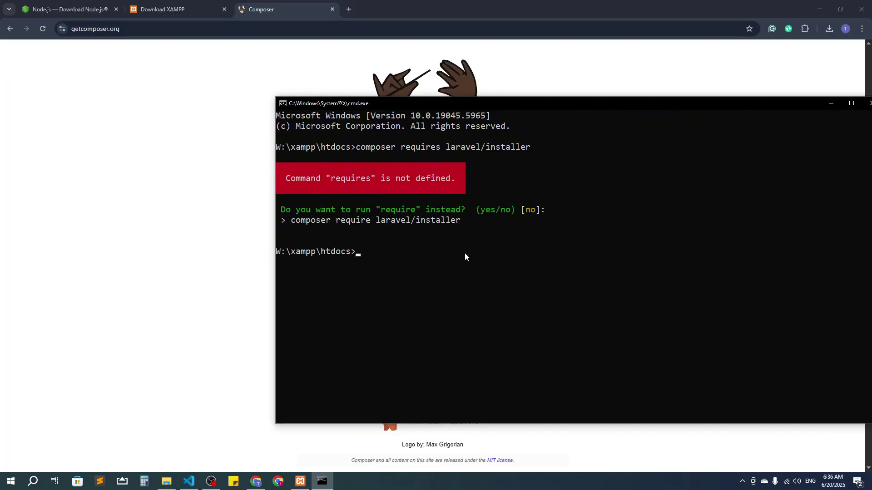
- Install the Laravel installer in htdocs by running "composer require laravel/installer"
text(composer require laravel/installer)
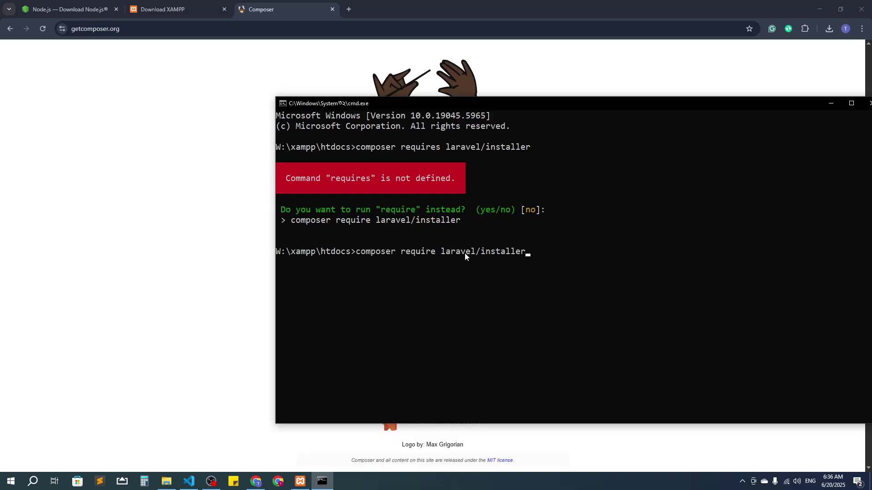
key(Return)
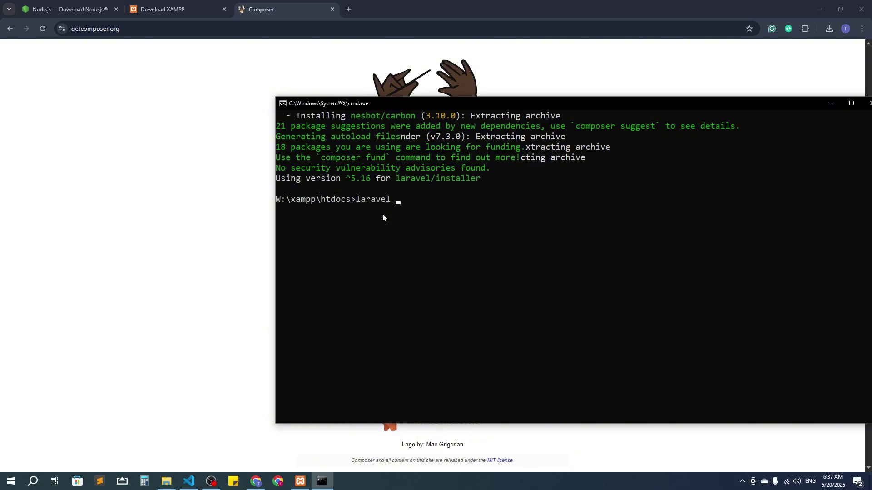
- Create a Laravel project named restaurant in htdocs by running "laravel new restaurant"
text(n3w)
key(BackSpace)
text(ew)
text(restu)
text(arent)
key(BackSpace)
key(BackSpace)
key(BackSpace)
key(BackSpace)
key(BackSpace)
key(BackSpace)
text(aurant_l)
key(BackSpace)
key(BackSpace)
key(Return)
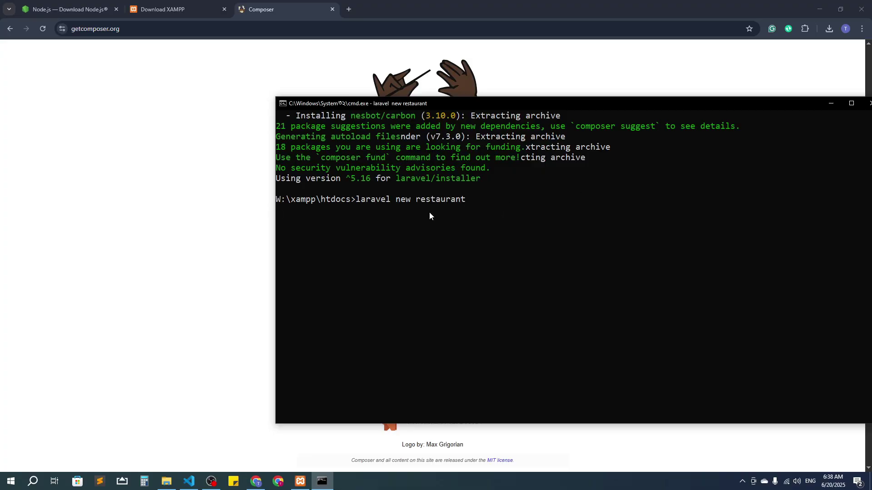
- Choose none as the starter kit and option 0, Pest, as the testing framework for the new project
scroll(381, 246, down, 2)
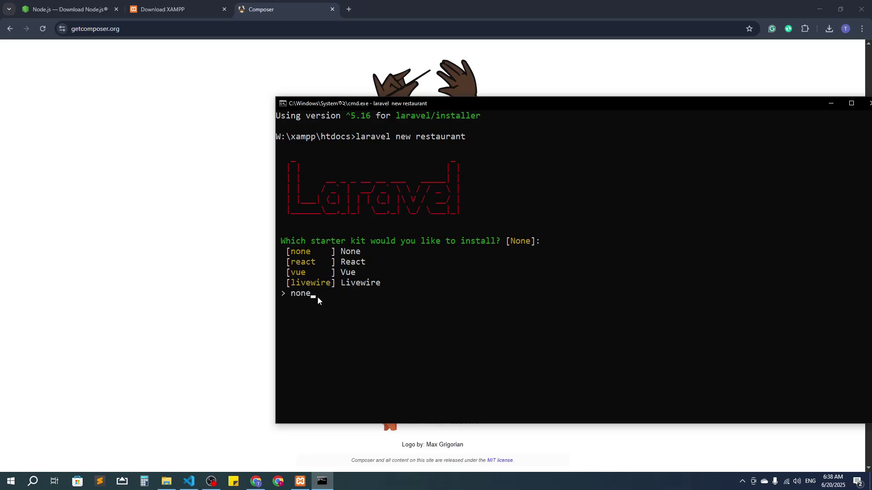
key(Return)
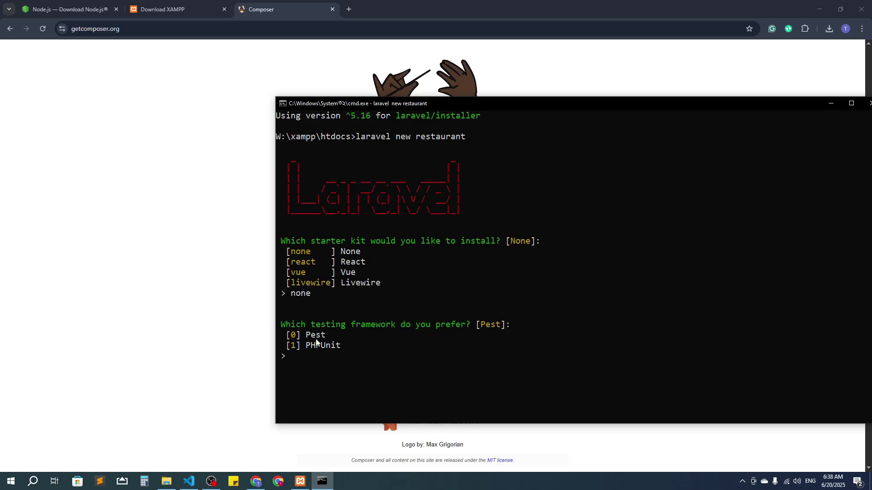
text(0)
key(Return)
scroll(345, 316, down, 5)
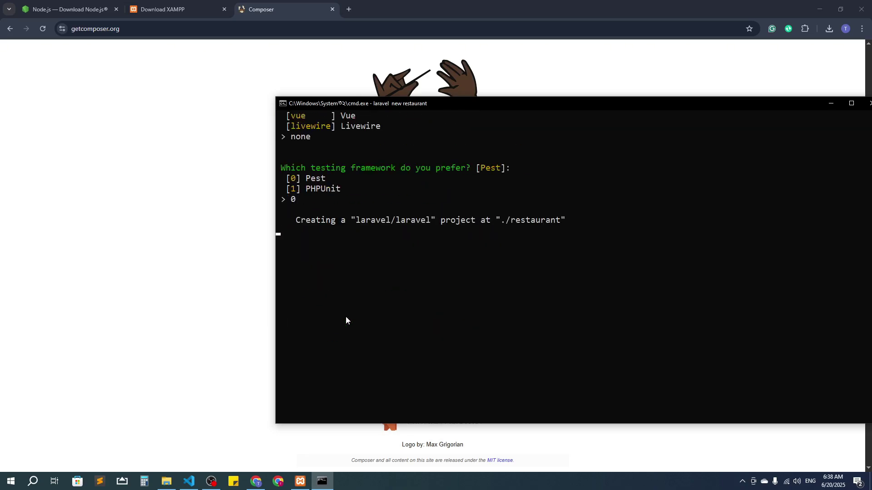
- Set the application's database to mysql and answer no to running the default migrations
scroll(402, 330, up, 1)
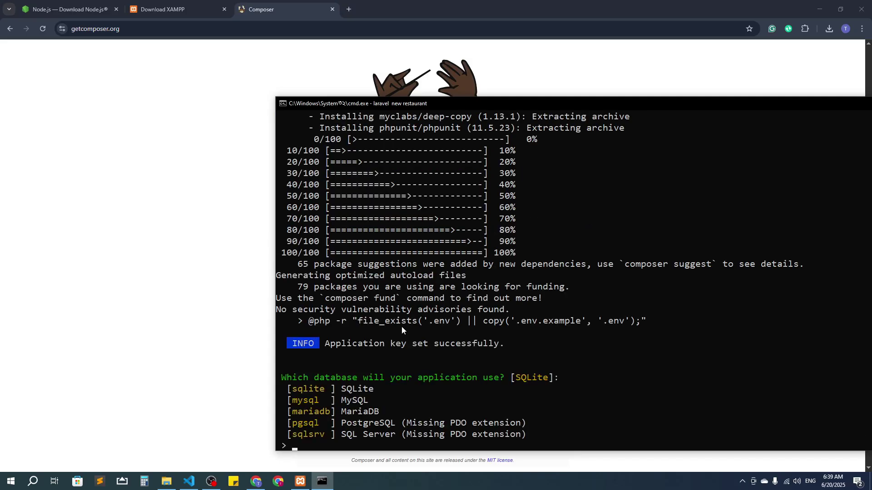
text(mysql)
key(Return)
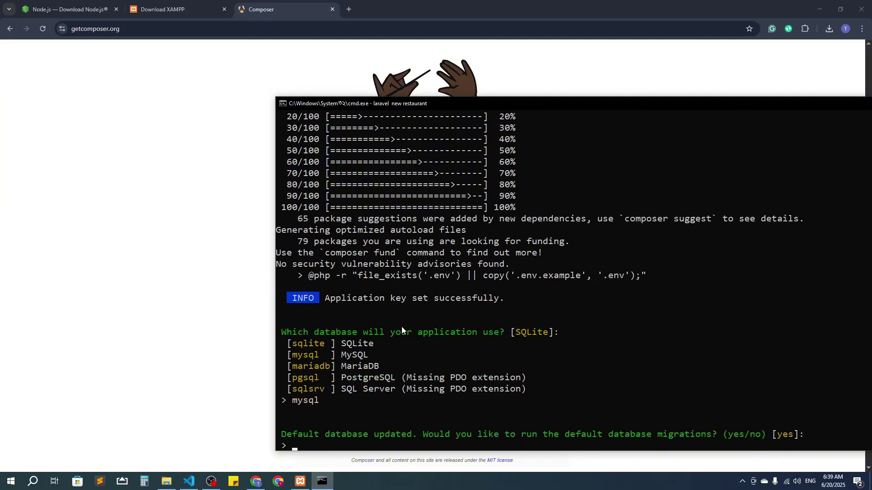
text(no)
key(Return)
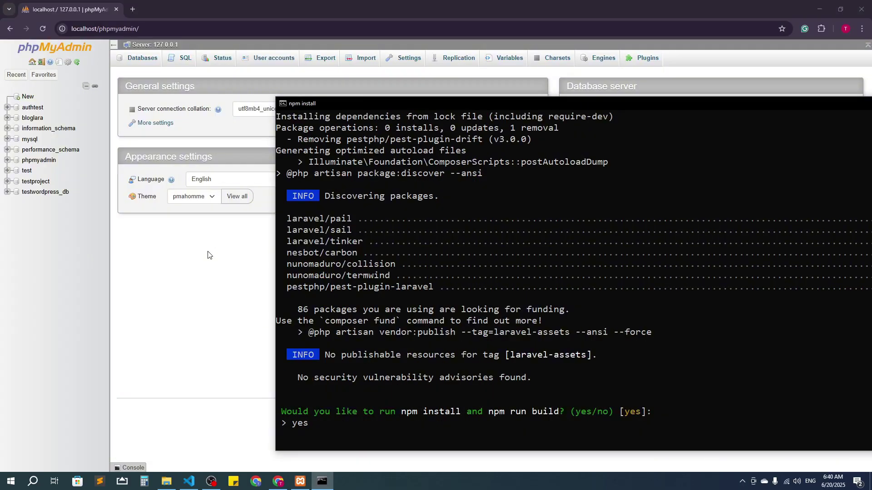
- Switch to phpMyAdmin in Chrome and create a database named restuarant_db with the utf8mb4_general_ci collation
click(208, 253)
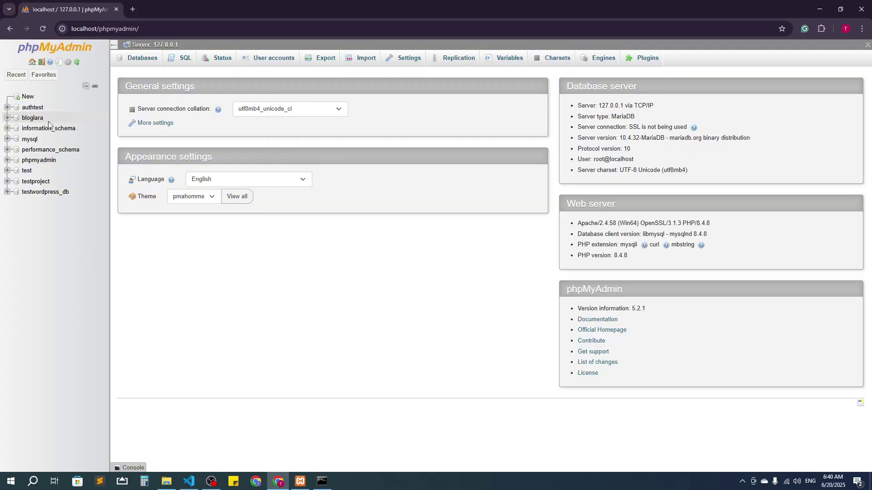
click(30, 98)
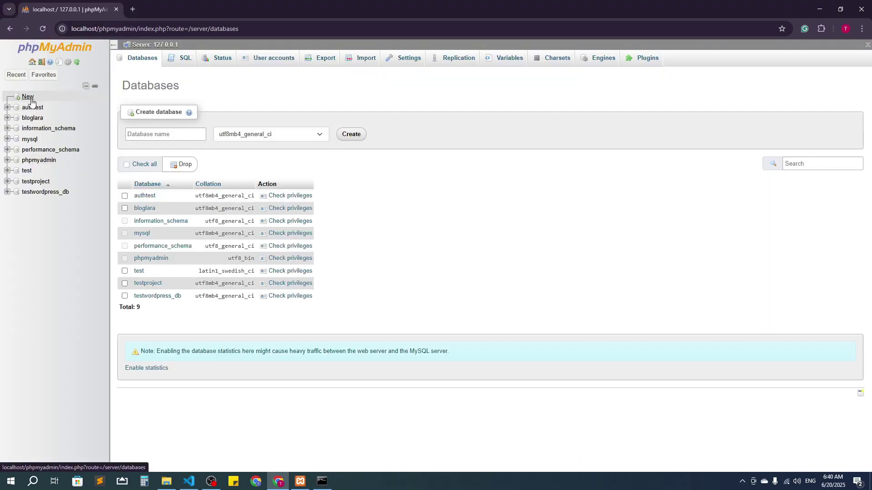
click(164, 132)
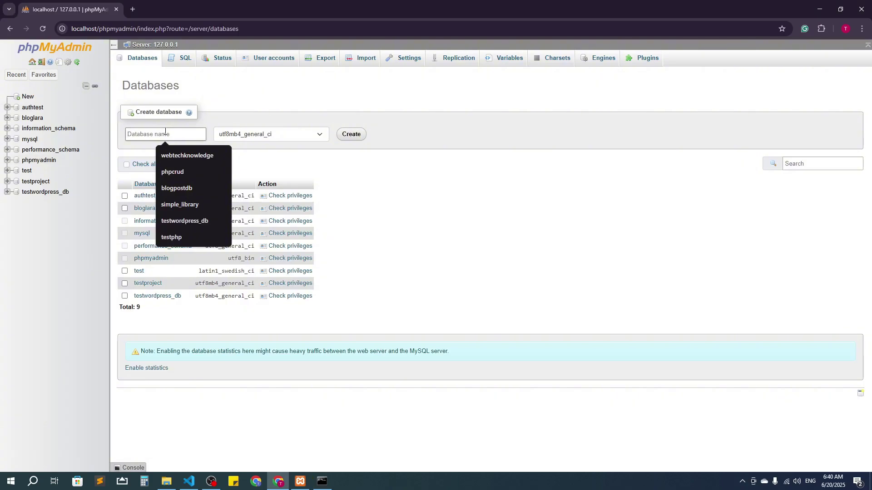
text(rest)
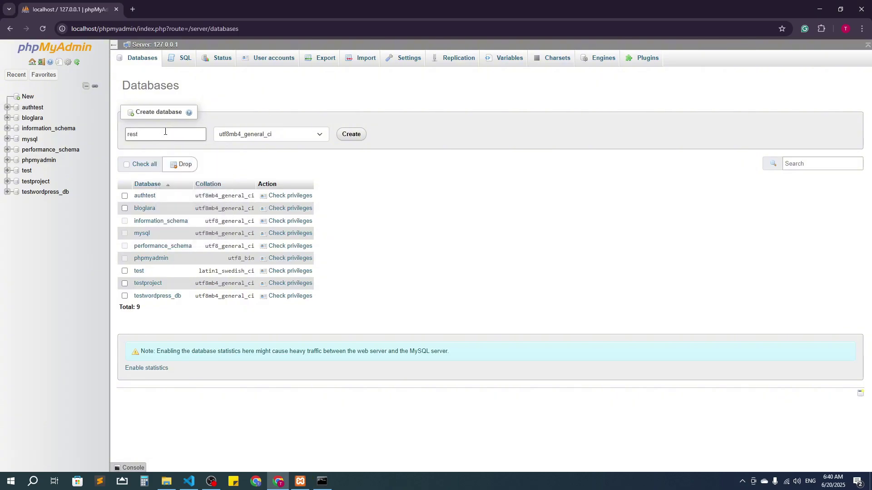
text(uarant_db)
key(Return)
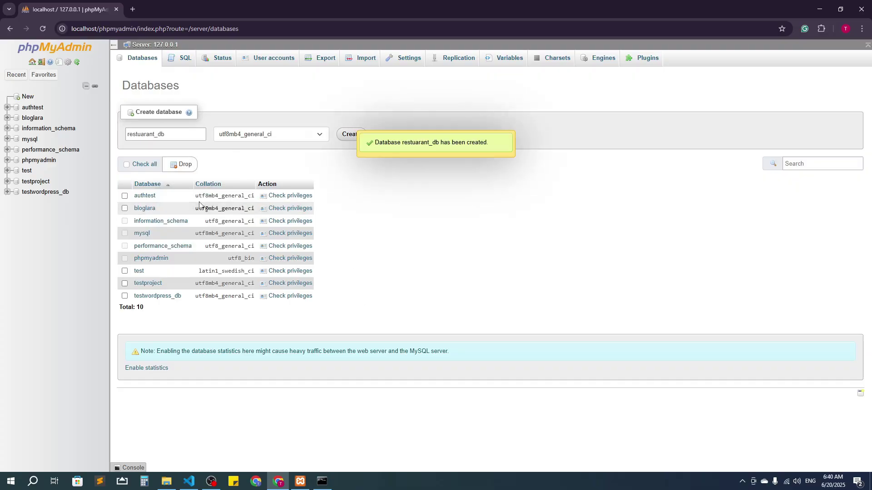
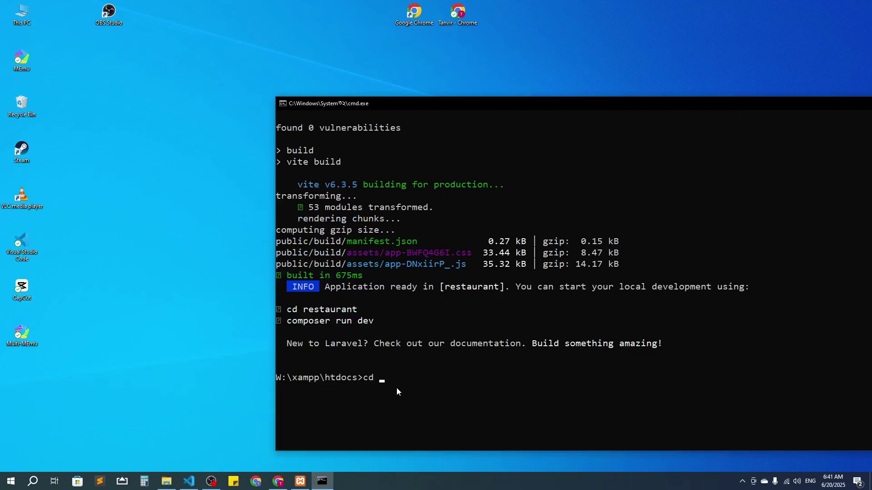
- List the contents of the htdocs directory in the Command Prompt with dir
key(BackSpace)
key(BackSpace)
text(dir)
key(Return)
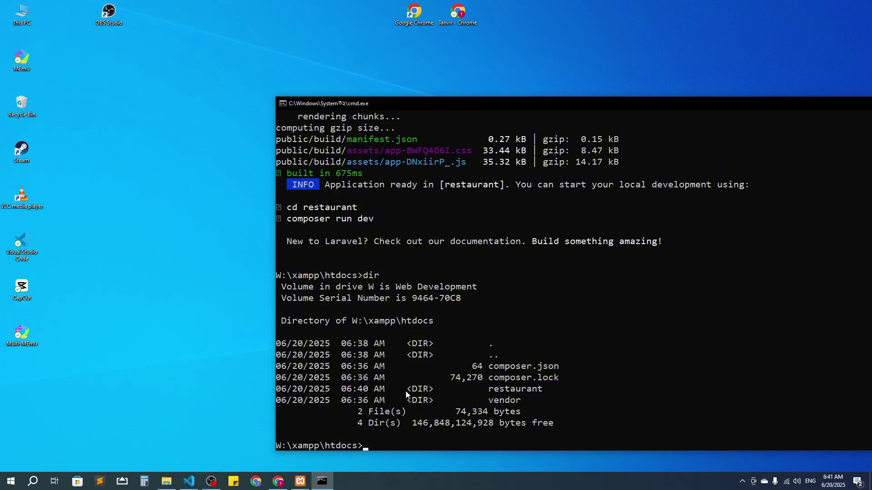
scroll(406, 391, down, 2)
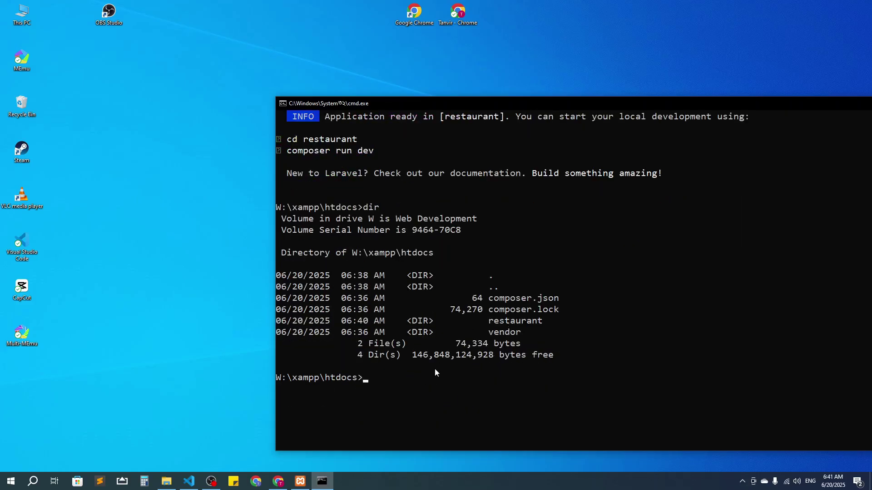
- Change to the restaurant project directory, clear the console and enlarge its text
text(cd restaurant)
key(Return)
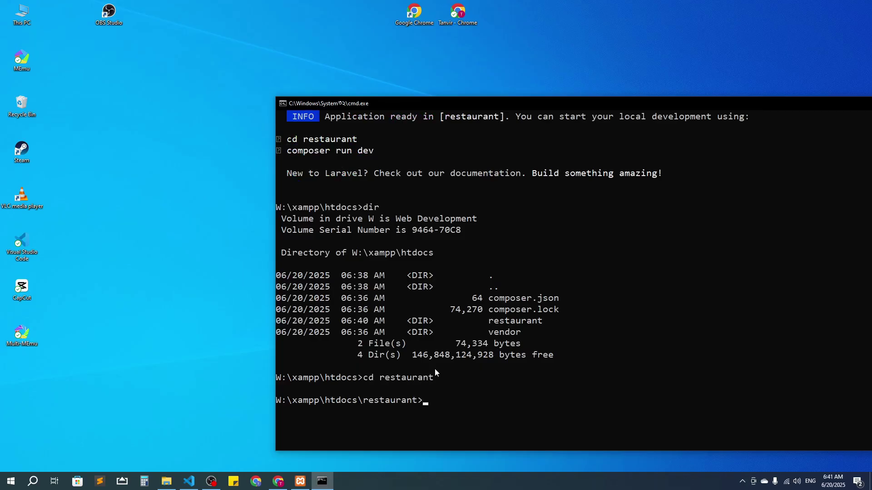
text(cls)
key(Return)
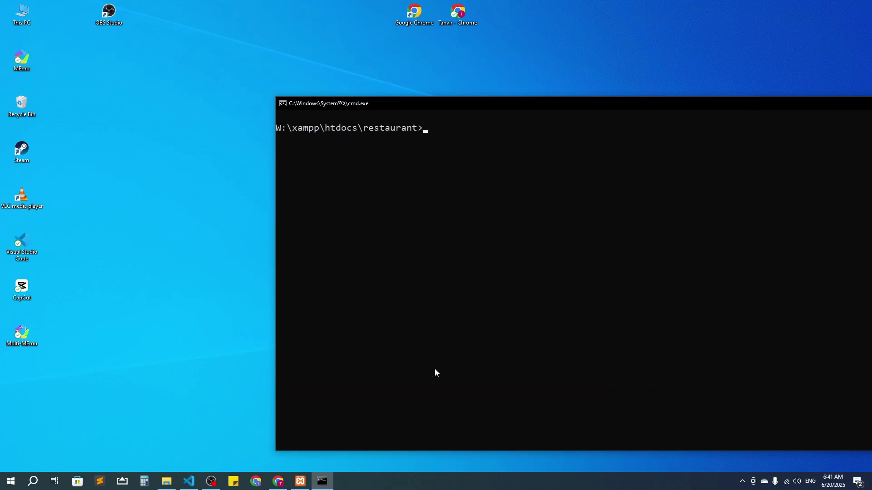
ctrl+scroll(445, 160, up, 3)
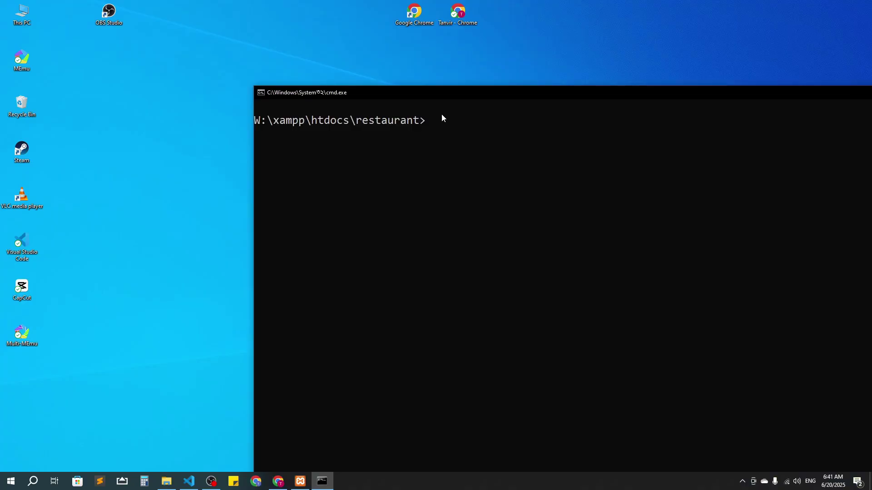
- Start the Laravel development server with "php artisan serve" and select the 127.0.0.1 host in its address
text(php artisan serve)
key(Return)
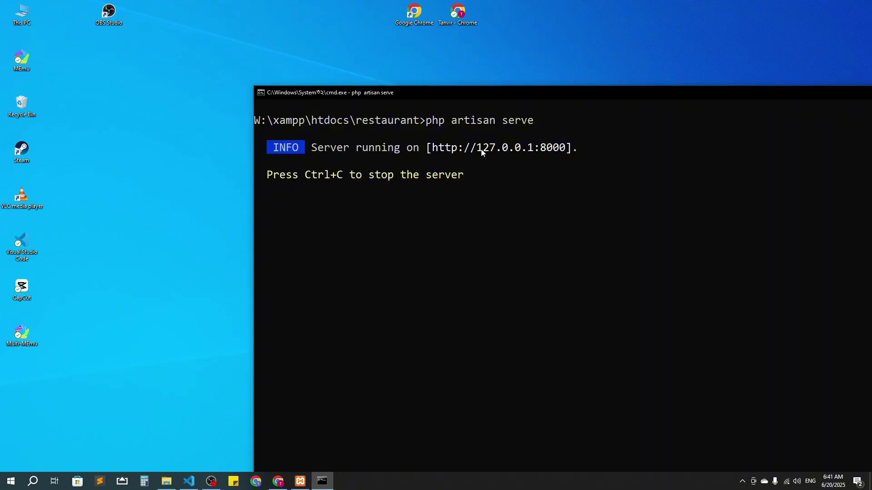
drag(478, 152, 530, 151)
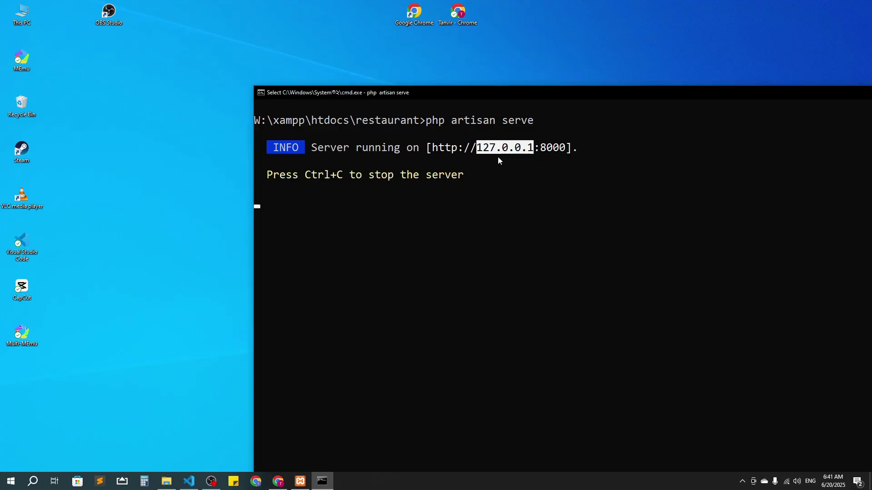
- Switch to Chrome and load localhost:8000 in the blank tab
click(278, 483)
click(135, 8)
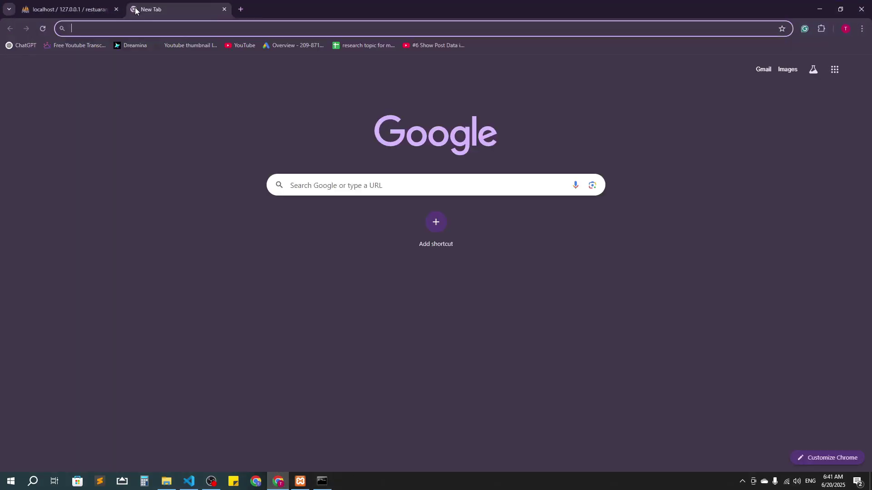
text(localhso)
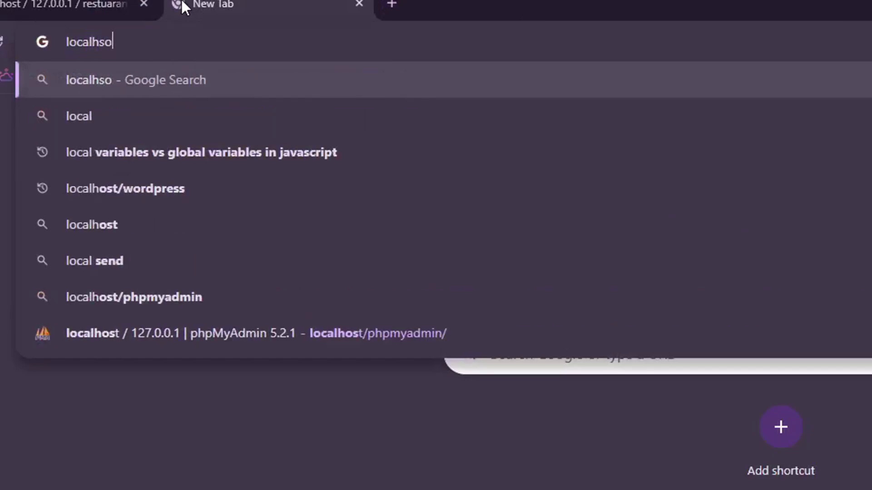
key(BackSpace)
key(BackSpace)
text(ost)
key(BackSpace)
key(BackSpace)
key(BackSpace)
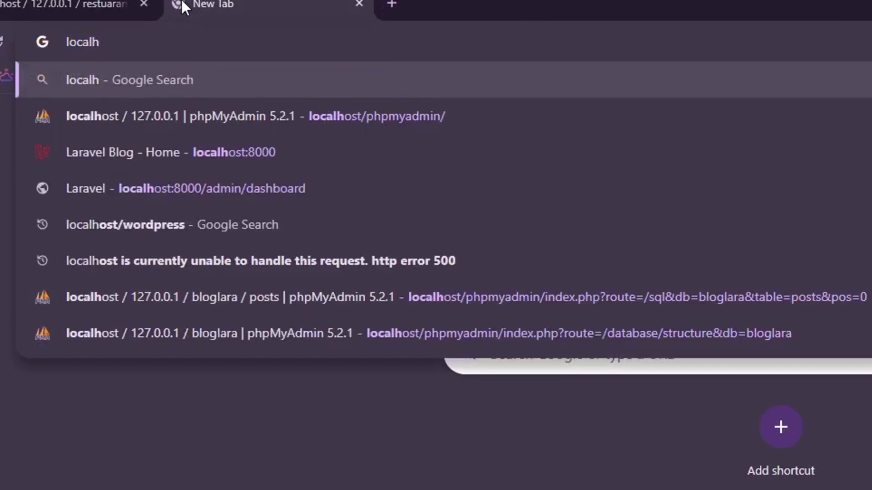
key(BackSpace)
text(host)
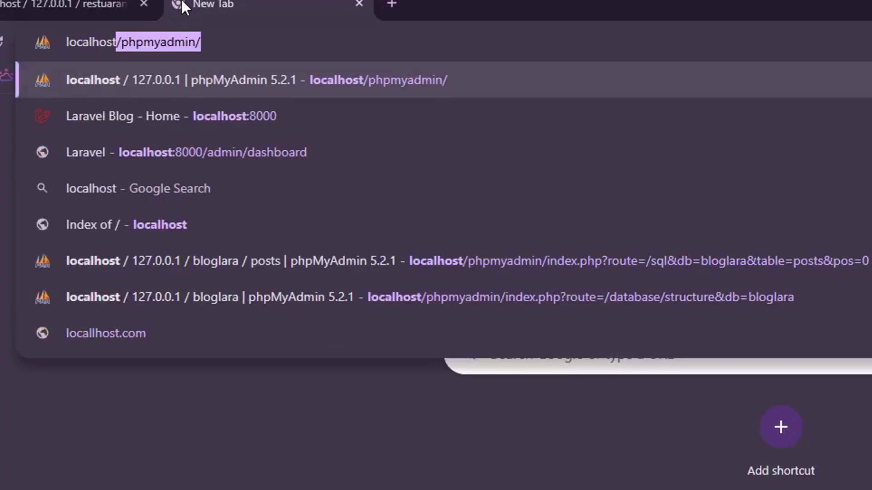
text(:800)
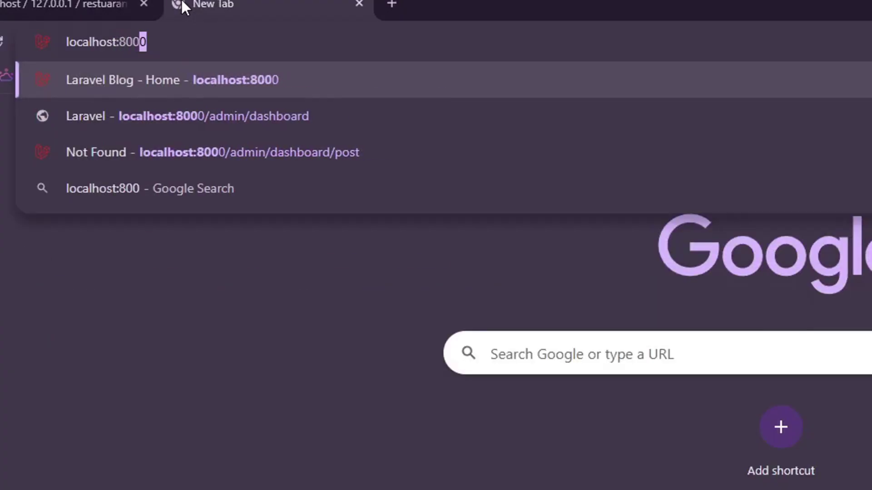
text(0)
key(Return)
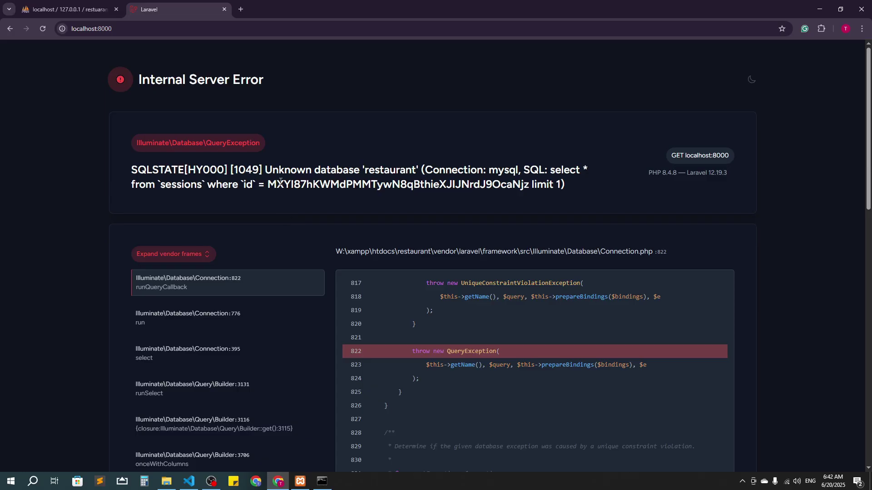
- Examine the database name in the error message and the listed stack frames
drag(374, 171, 445, 171)
click(478, 207)
scroll(244, 418, down, 4)
- Switch to File Explorer, inspect the restaurant project's database migrations folder and return to the project root
click(167, 481)
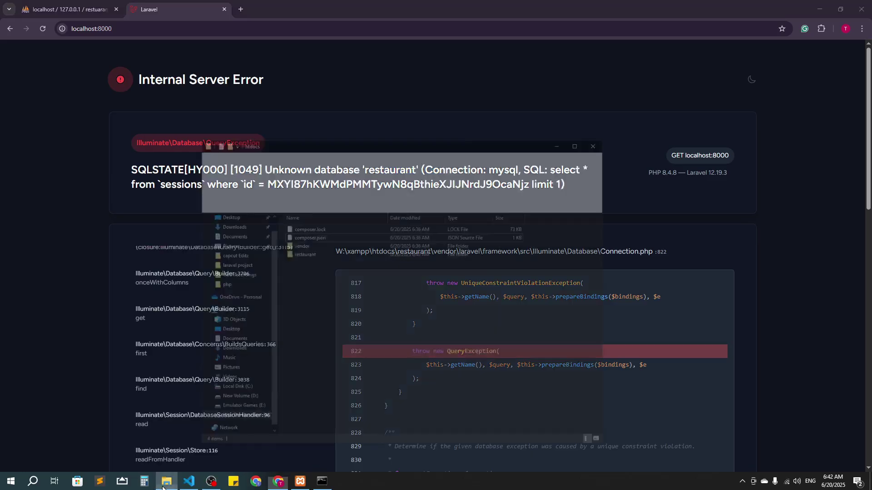
double_click(333, 211)
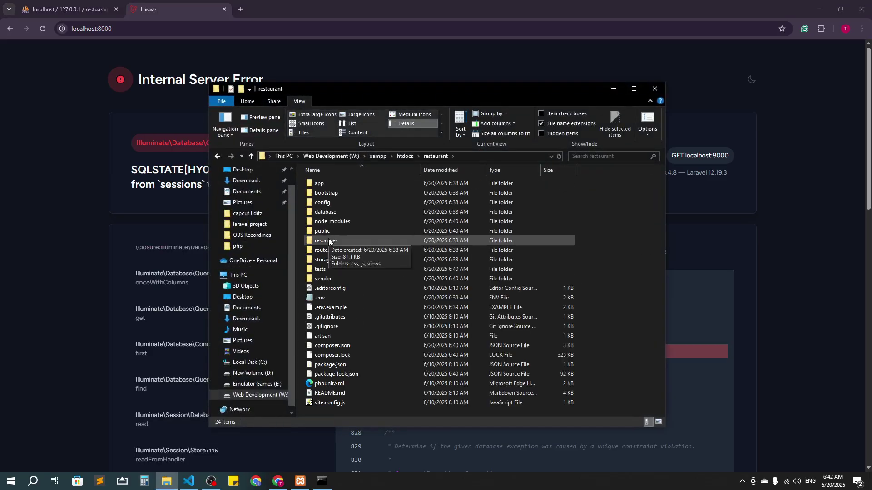
click(326, 213)
double_click(326, 212)
double_click(330, 193)
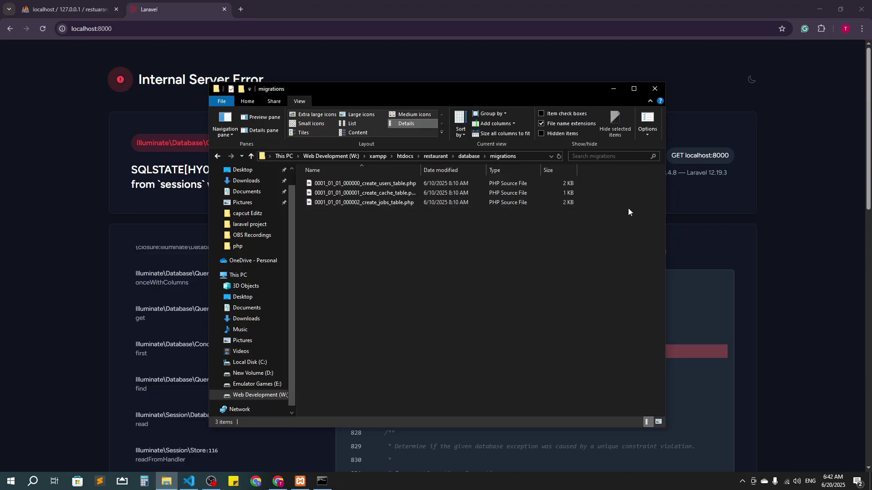
click(255, 157)
click(254, 159)
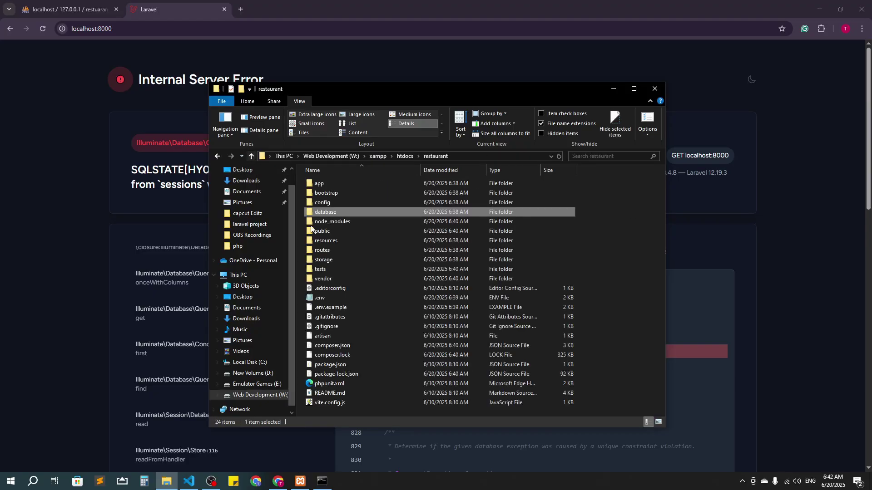
- Open the project's .env file in Notepad, set DB_DATABASE to restaurant_db, save the file and close it
click(320, 298)
double_click(320, 297)
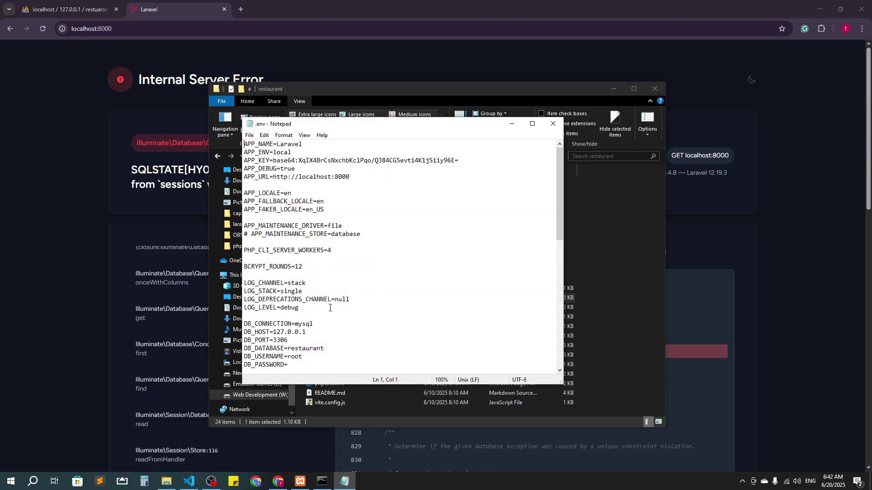
click(506, 89)
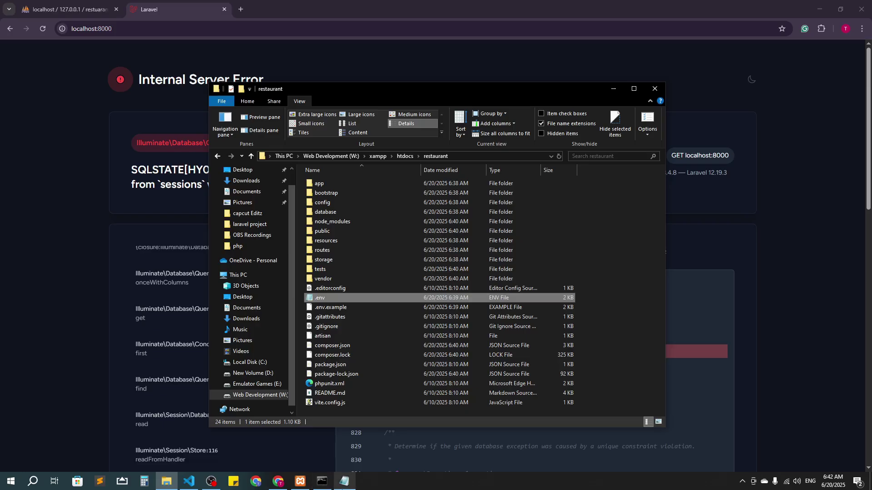
click(344, 481)
drag(272, 103, 447, 193)
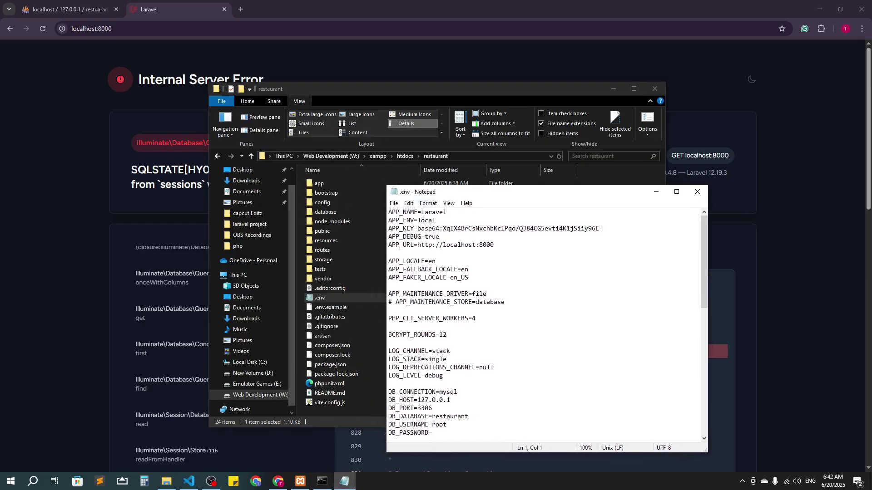
scroll(442, 333, down, 6)
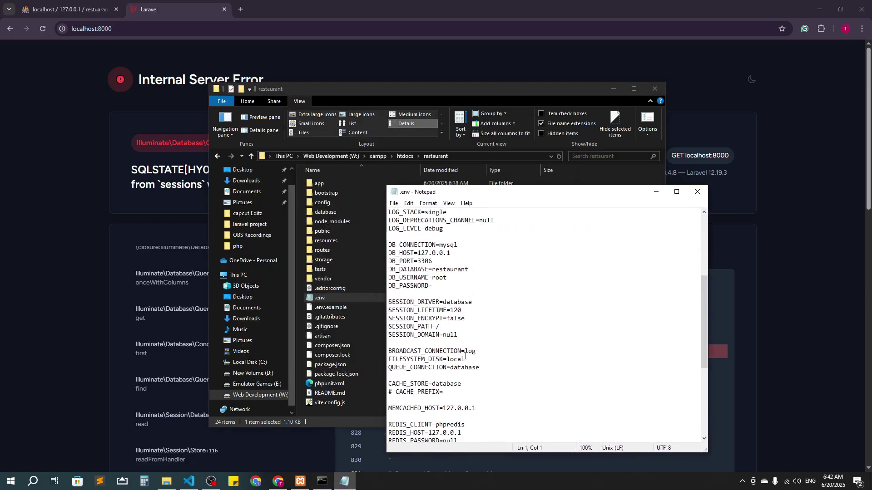
click(469, 269)
text(_db)
key(ctrl+s)
click(697, 191)
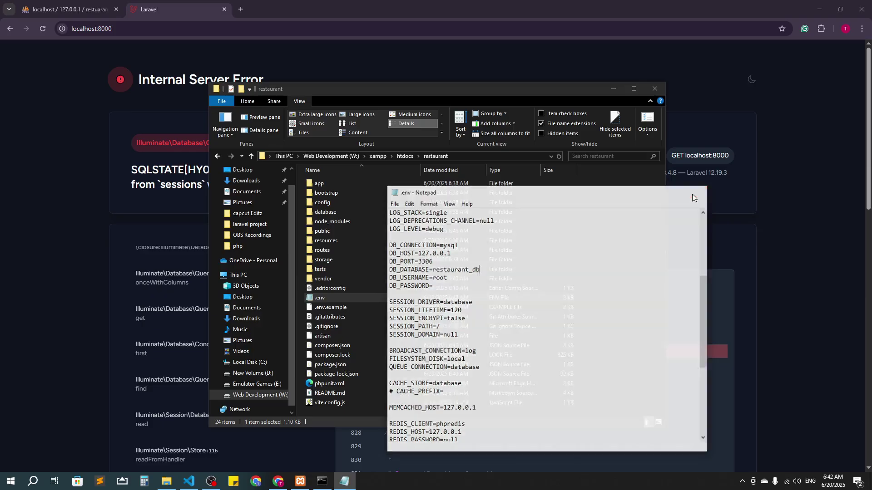
- Switch to Chrome, reload the localhost:8000 page and check the database's name in phpMyAdmin
click(22, 42)
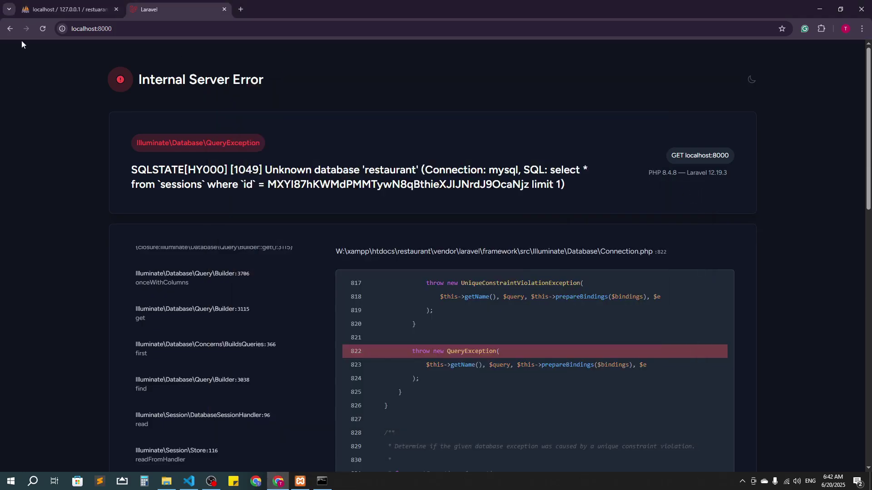
click(42, 29)
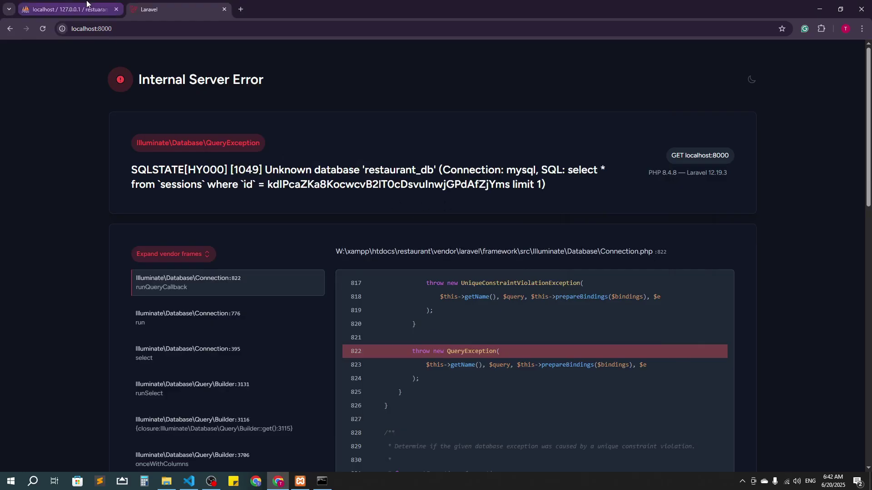
click(86, 8)
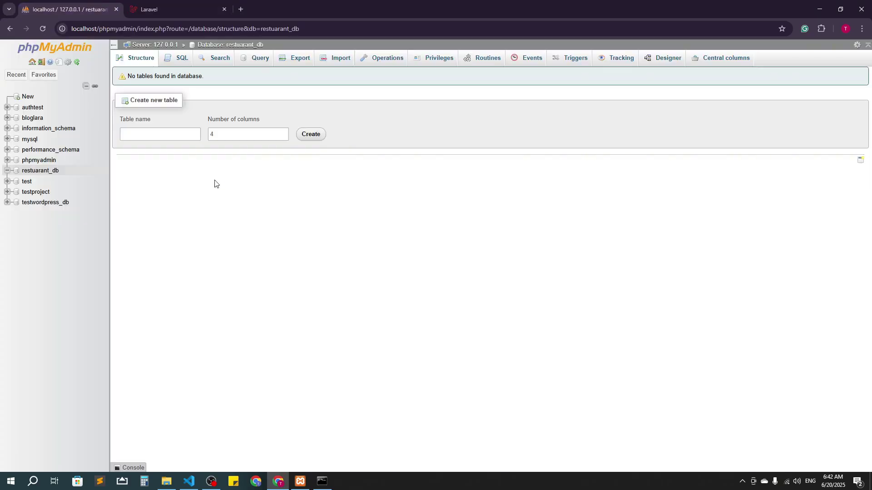
- Open the restaurant folder from htdocs as the project in Visual Studio Code
click(189, 482)
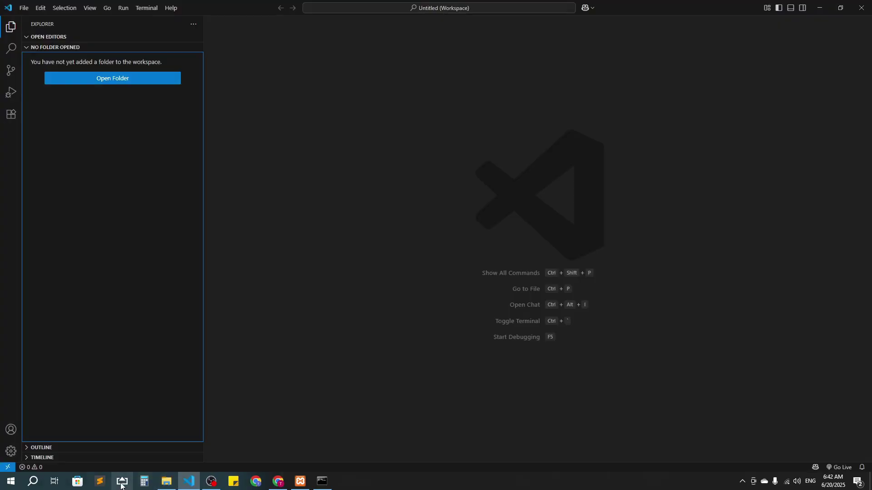
click(161, 482)
click(218, 156)
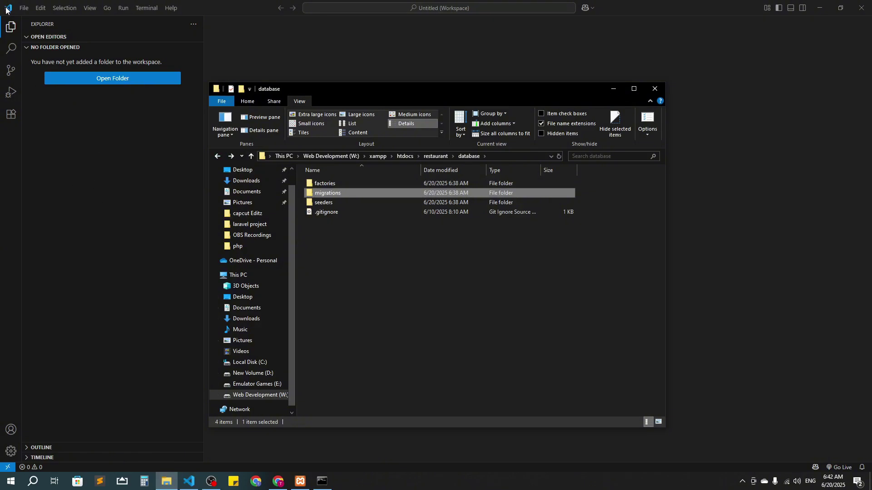
click(414, 283)
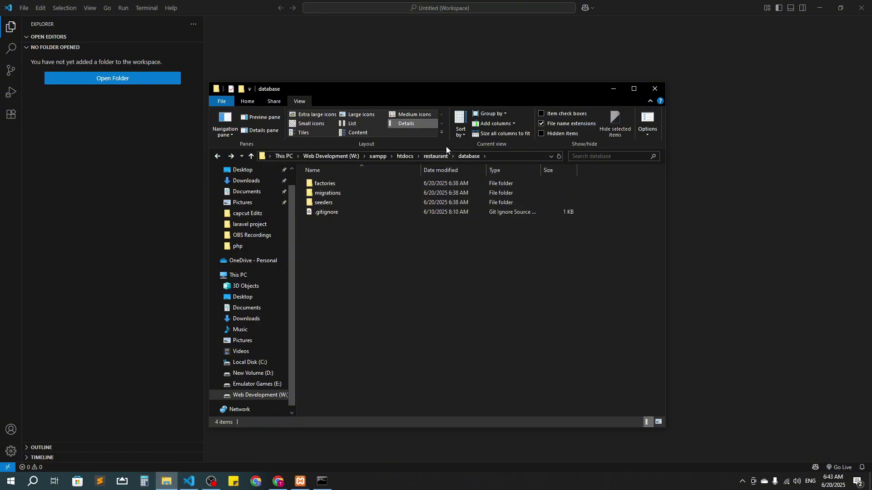
click(436, 157)
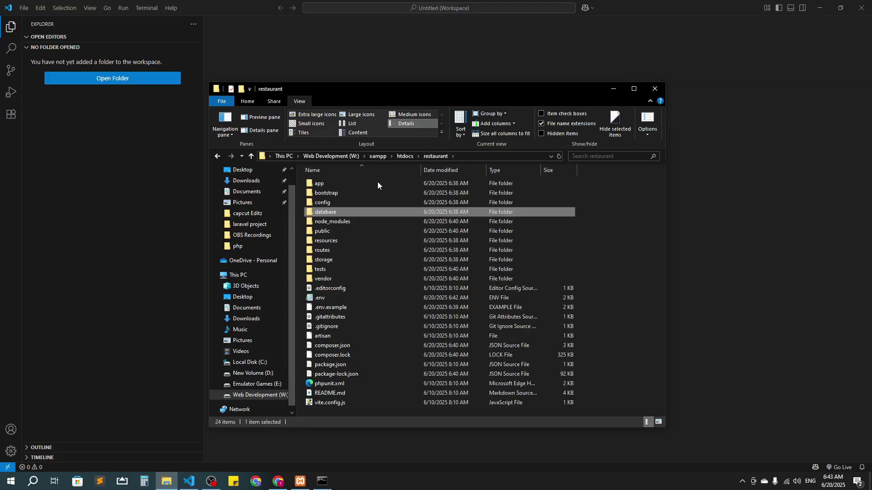
click(403, 155)
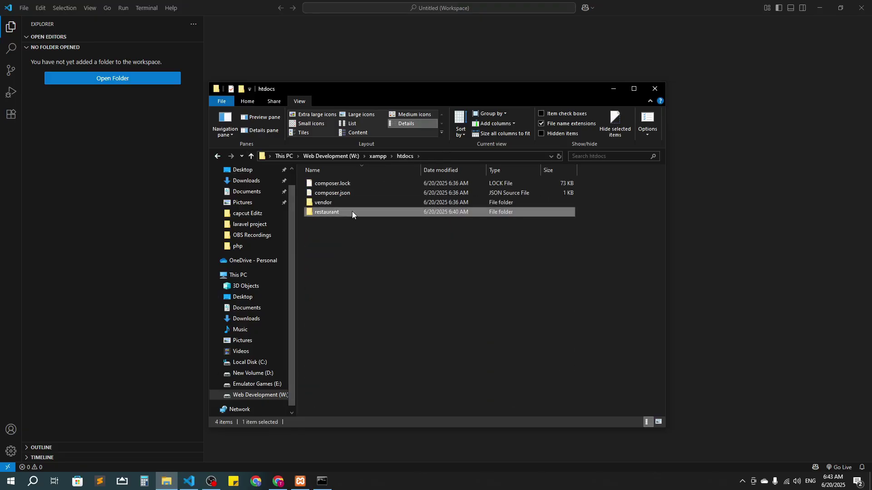
drag(190, 215, 75, 160)
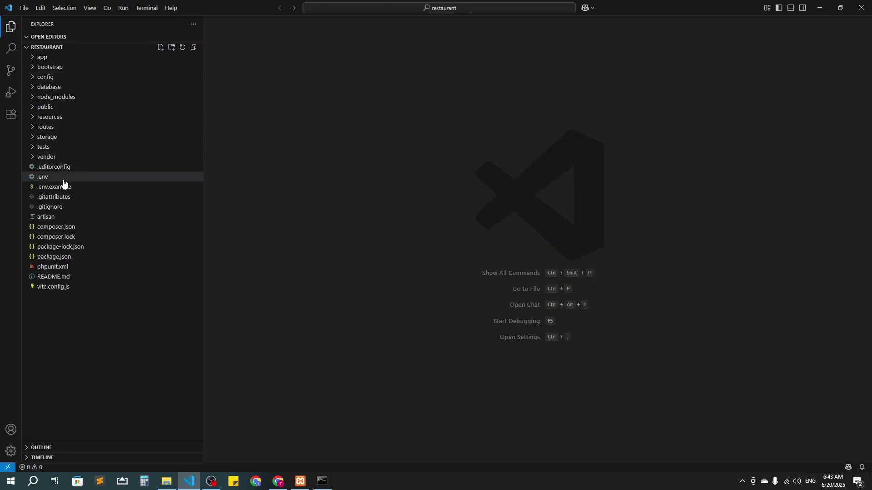
- Open .env and review its database connection, host, port, name, username and password entries, and close the file
click(63, 181)
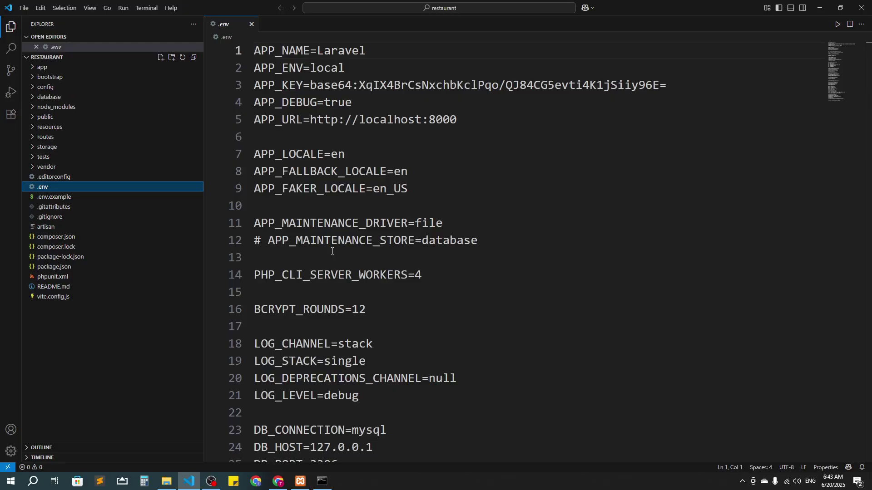
scroll(332, 251, down, 3)
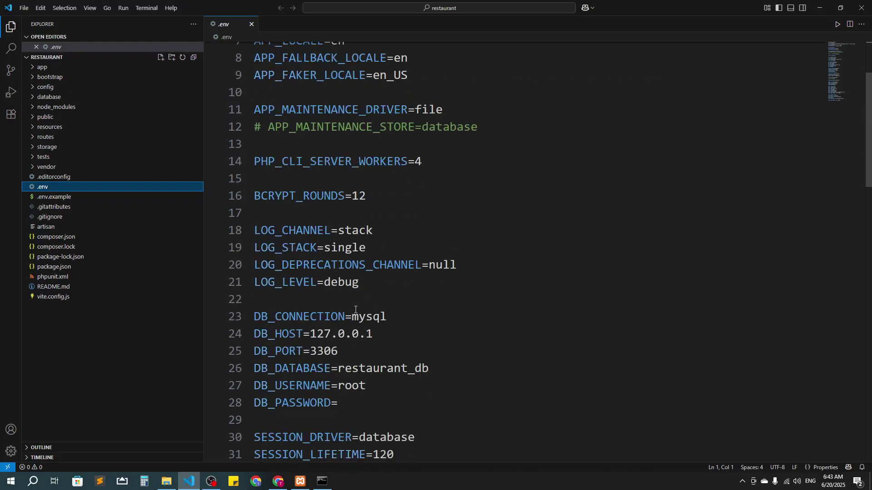
click(356, 309)
click(325, 335)
click(366, 335)
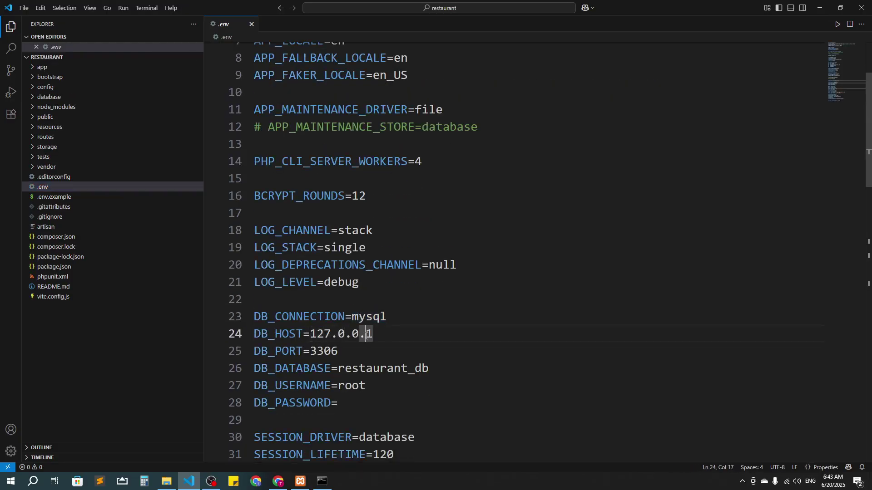
drag(388, 336, 311, 335)
click(347, 351)
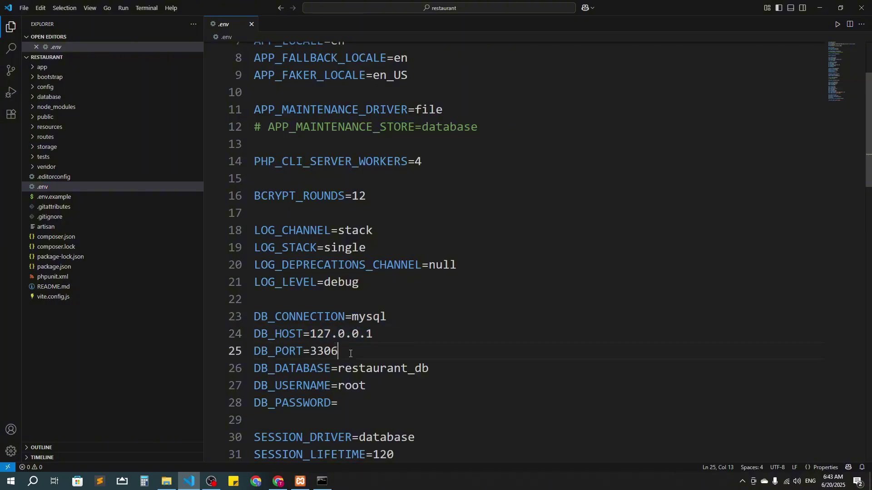
double_click(366, 369)
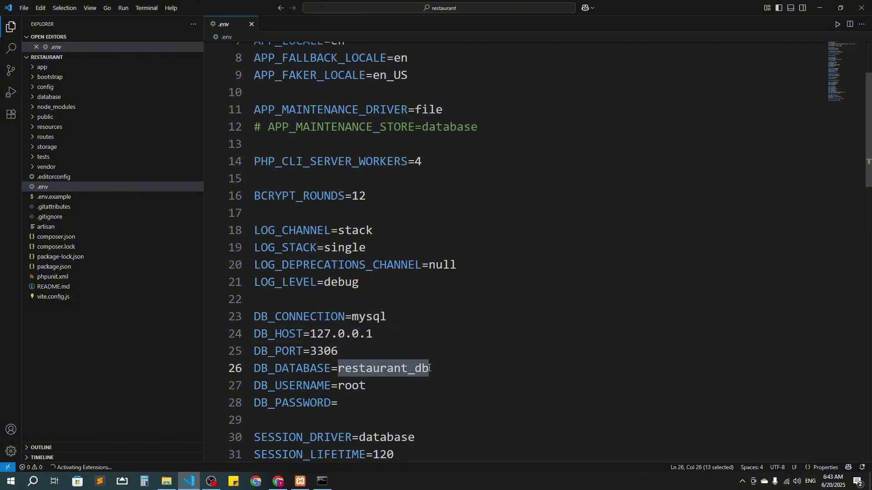
double_click(361, 385)
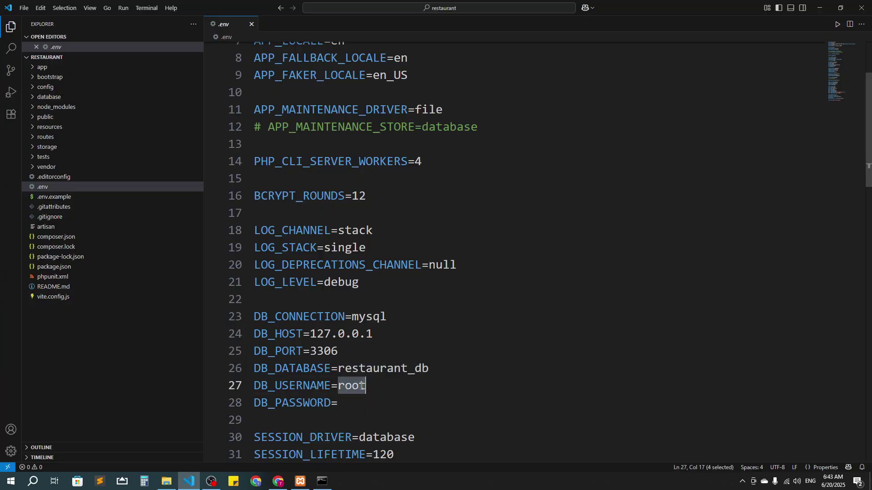
click(360, 398)
scroll(365, 387, down, 2)
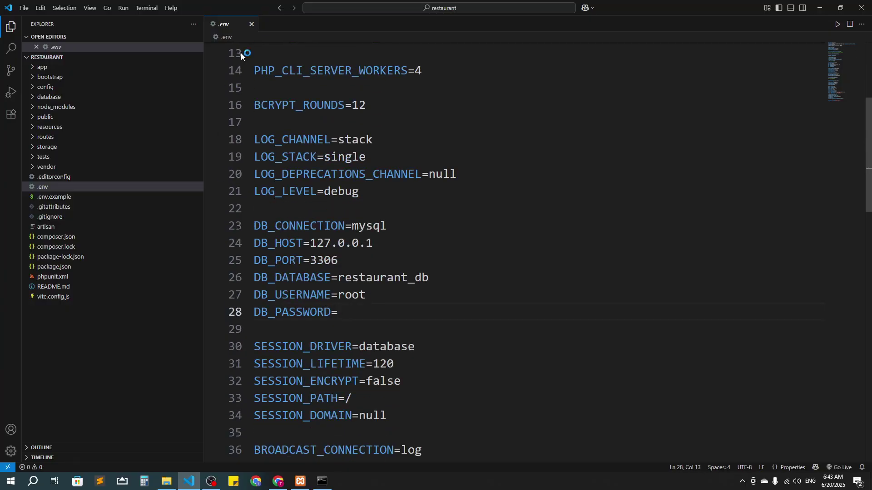
click(252, 24)
- Expand the database migrations folder and open 0001_01_01_000000_create_users_table.php to examine its users table definition
click(112, 371)
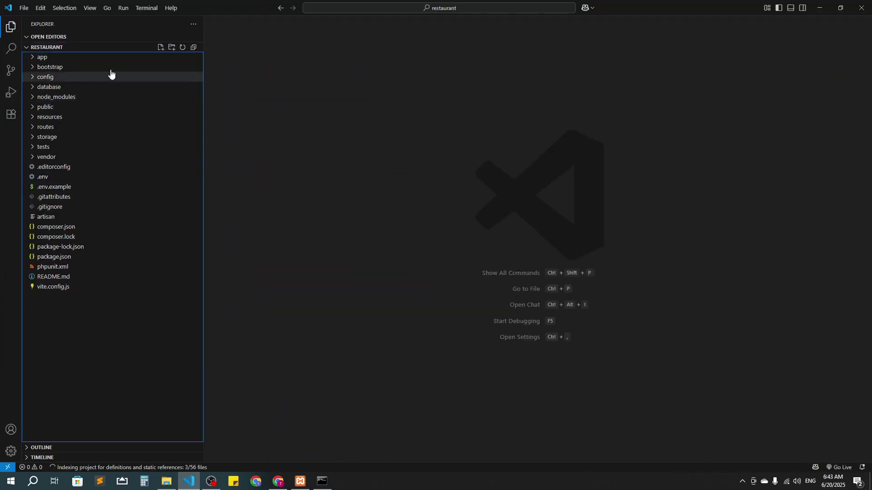
click(45, 88)
click(49, 109)
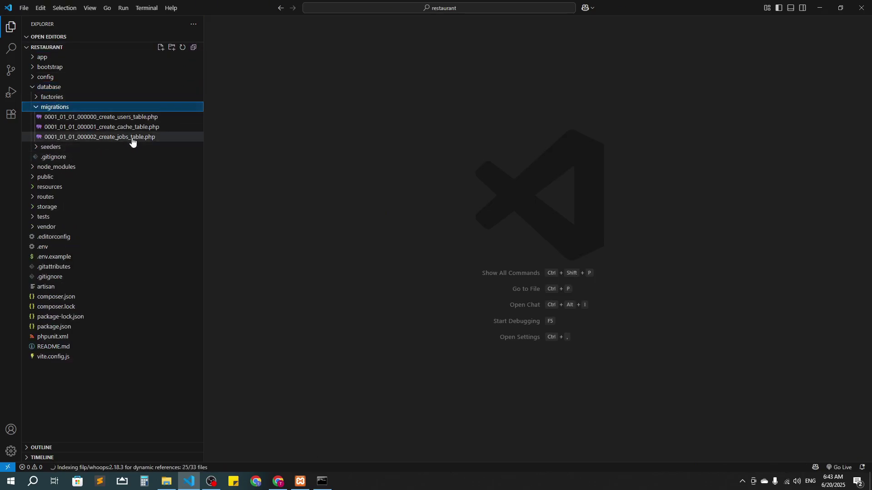
click(132, 119)
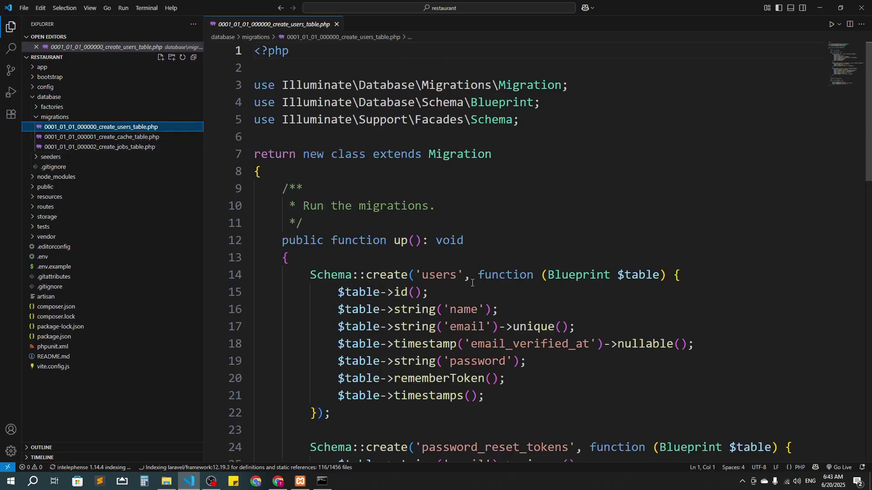
scroll(462, 281, down, 1)
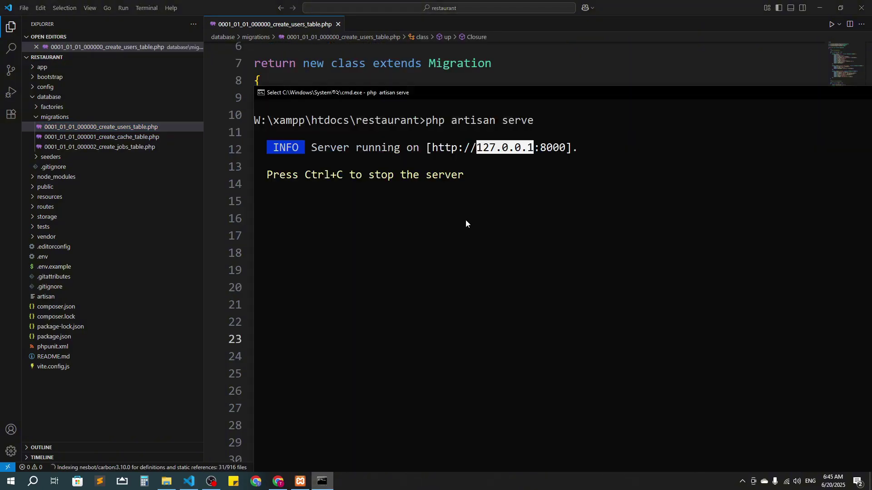
- Bring the restaurant project's code editor back into view, open a new terminal there and run php artisan migrate
drag(598, 92, 729, 100)
click(106, 49)
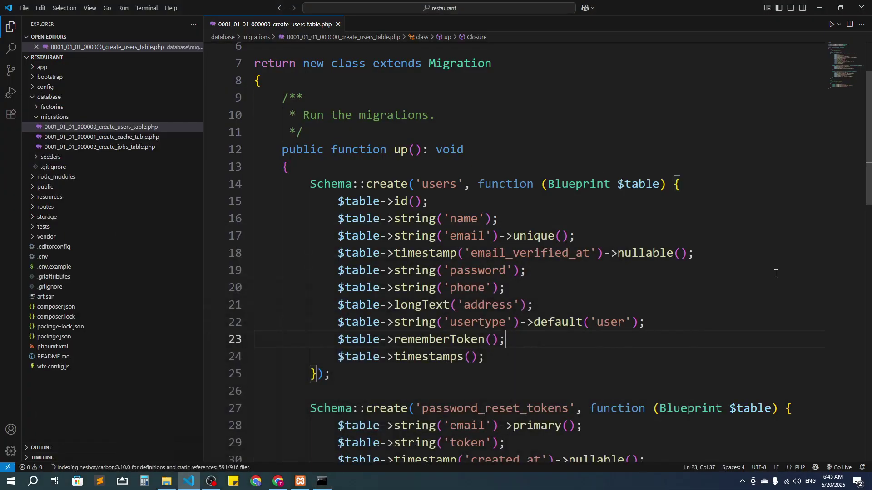
click(146, 8)
click(157, 17)
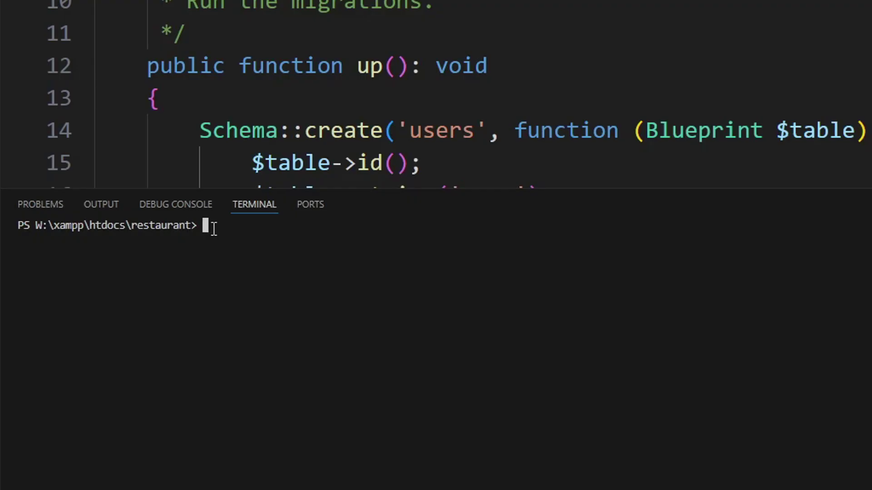
text(php artisan )
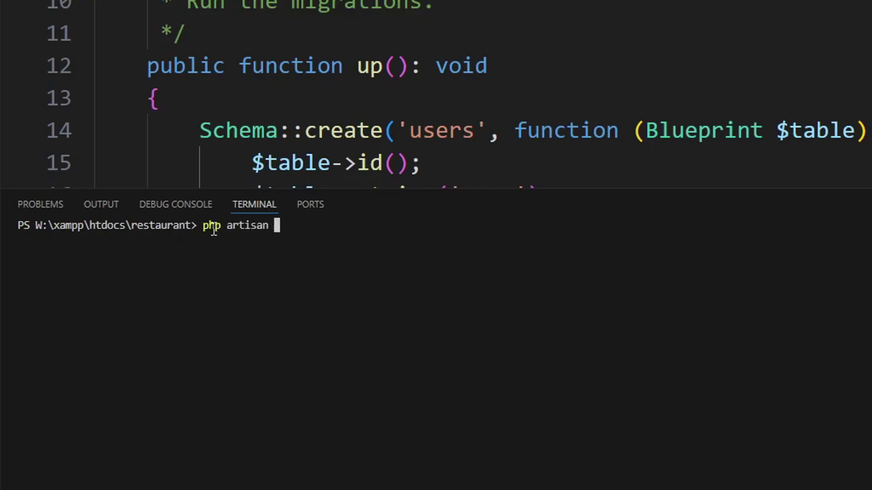
text(migrate)
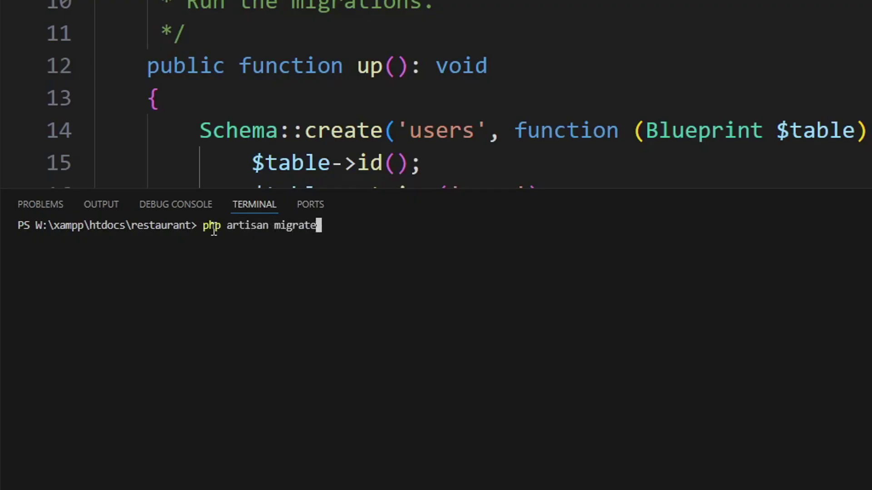
key(Return)
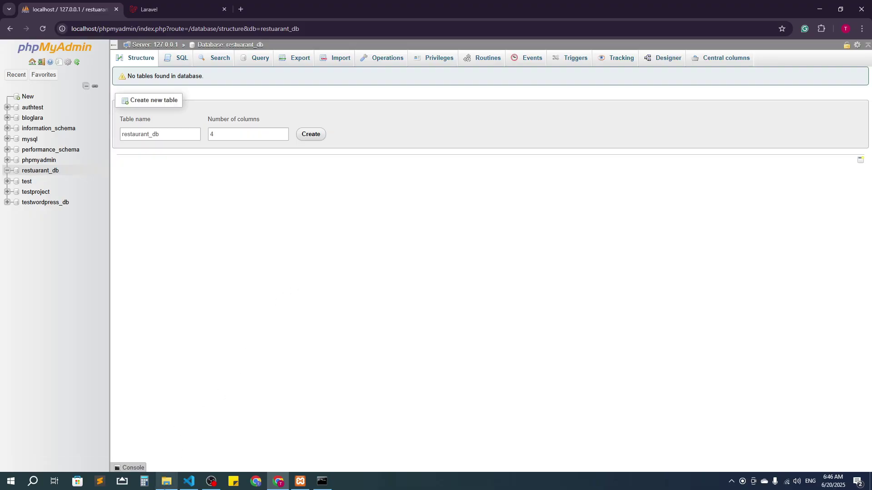
- Drop the misspelled restuarant_db database in phpMyAdmin and confirm its removal
mouse_move(167, 481)
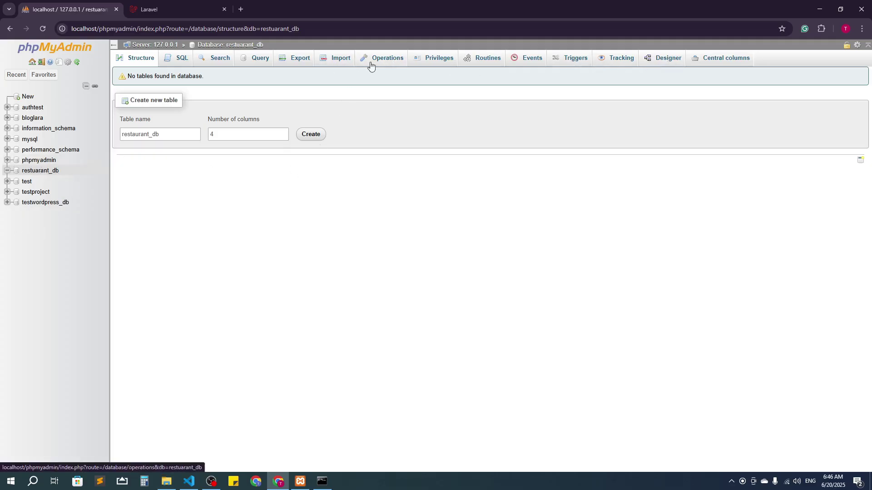
click(389, 62)
click(475, 95)
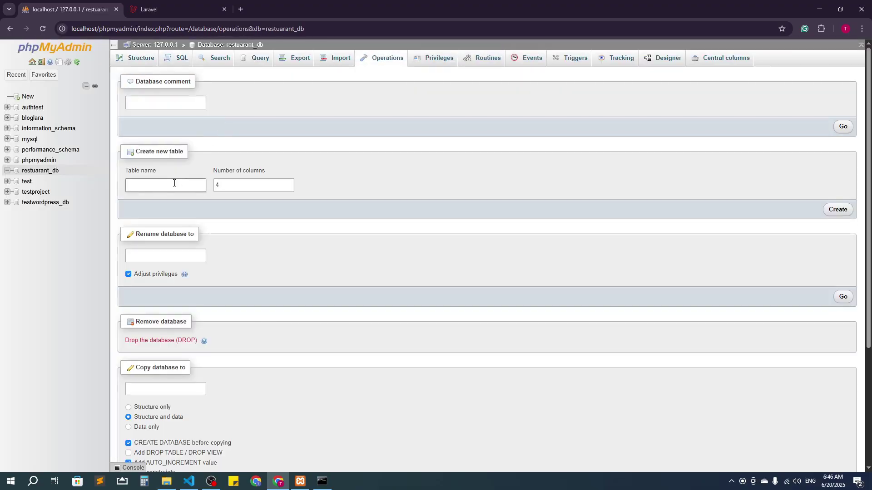
scroll(191, 294, down, 3)
click(172, 205)
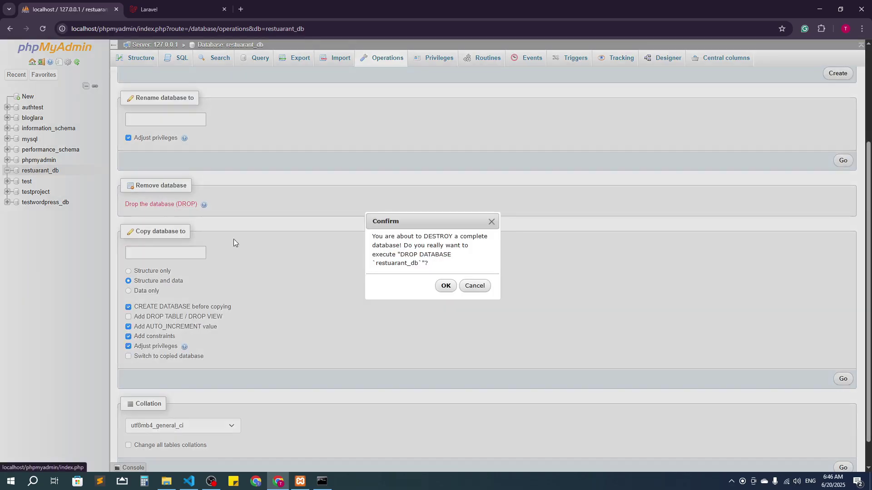
click(444, 291)
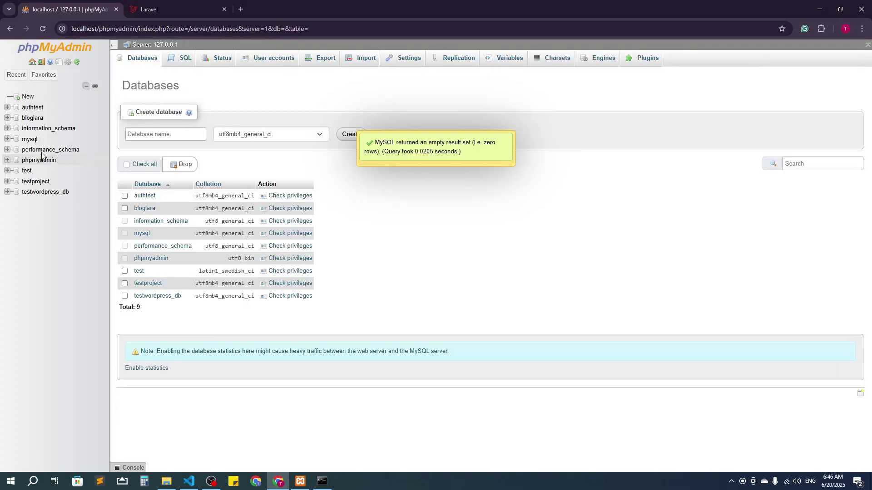
- Create a new database named restaurant_db with the utf8mb4_general_ci collation
click(171, 135)
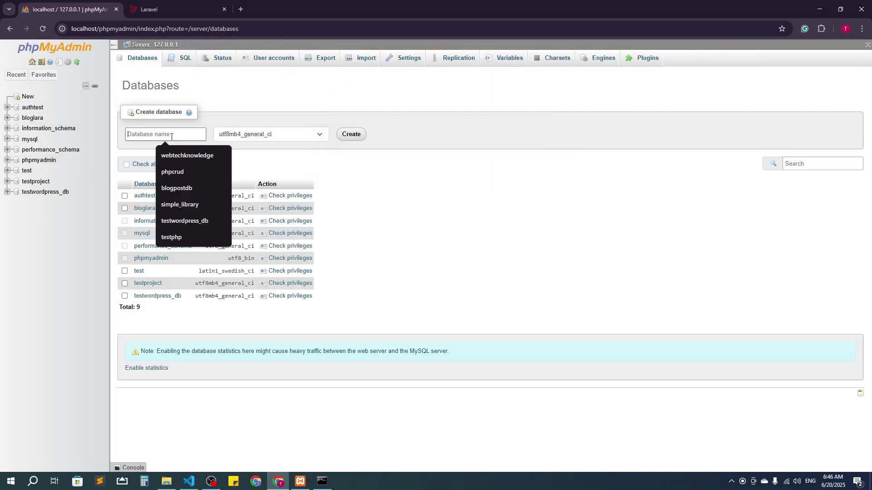
text(restaurant_db)
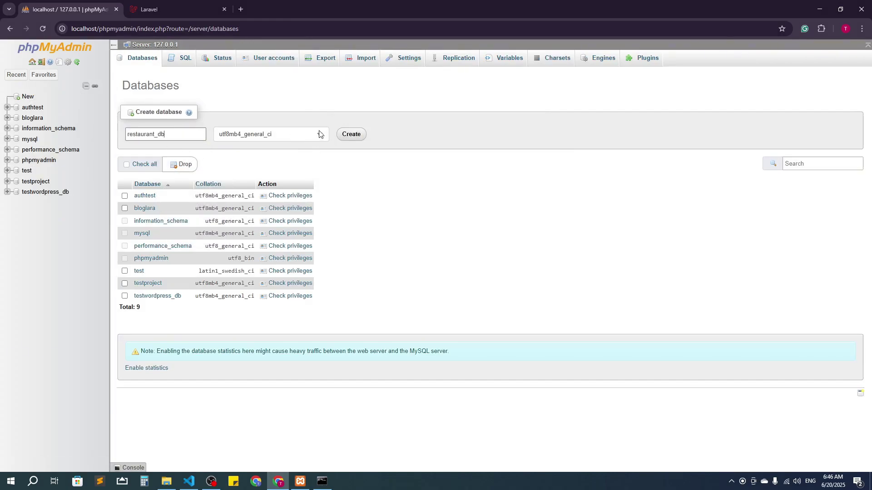
click(352, 135)
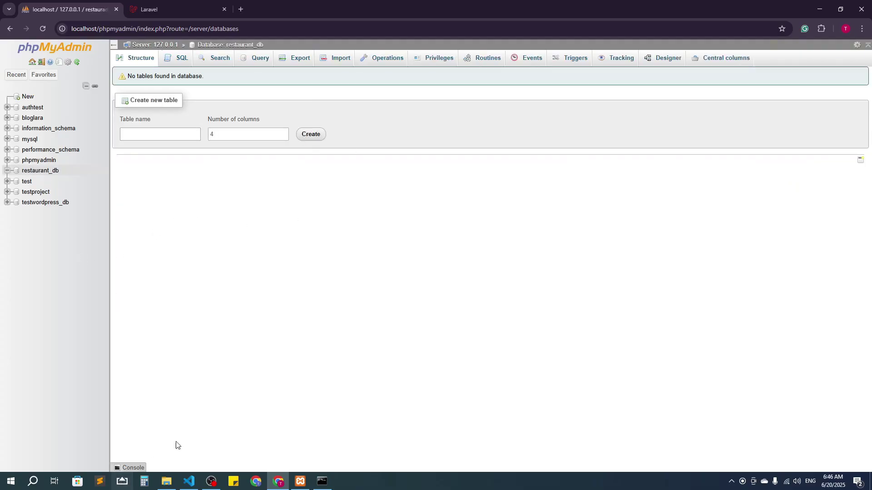
- Switch to Visual Studio Code, answer no to the pending migration's database creation question and clear the terminal with cls
click(191, 482)
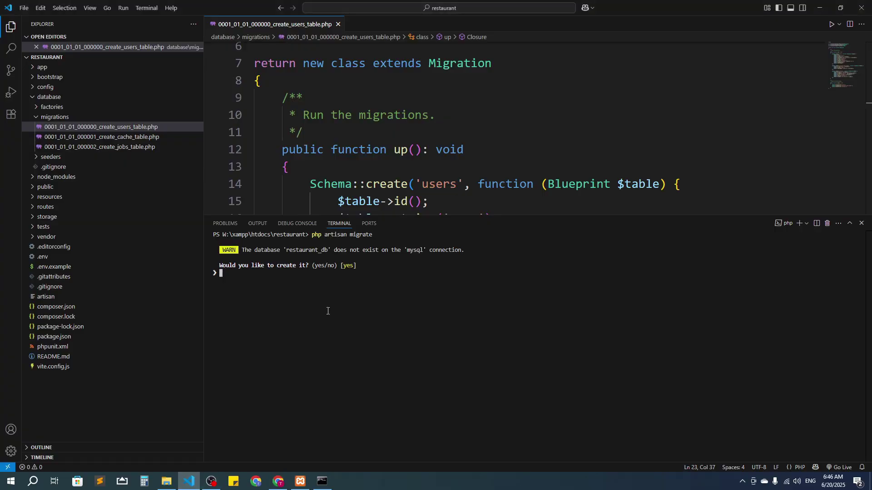
text(no)
key(Return)
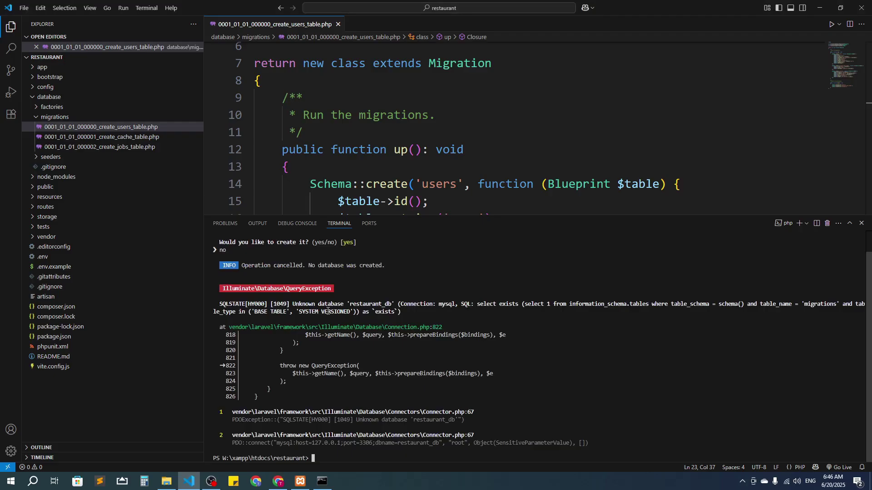
text(cls)
key(Return)
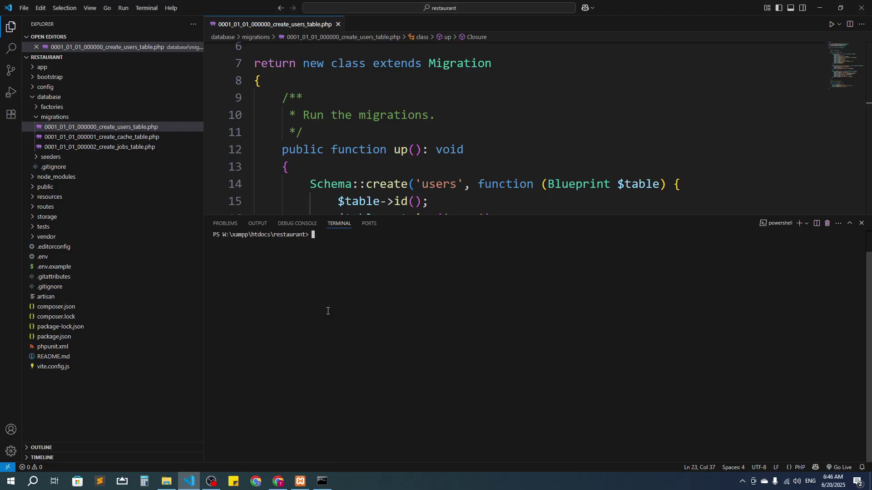
- Run php artisan migrate again to build the project's tables in restaurant_db
text(php a)
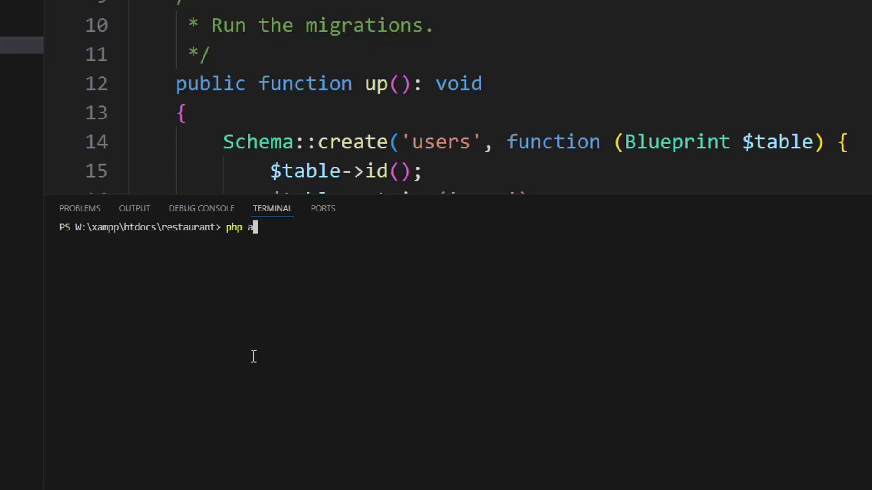
text(rtisan migrate)
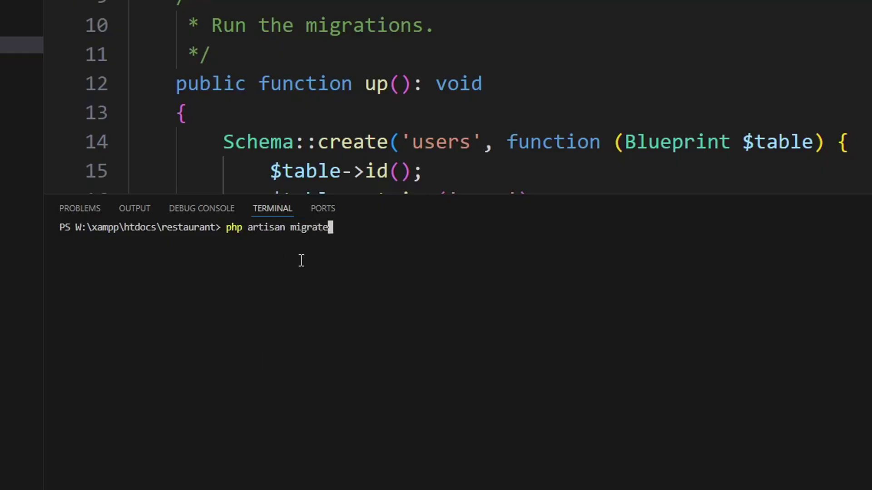
key(Return)
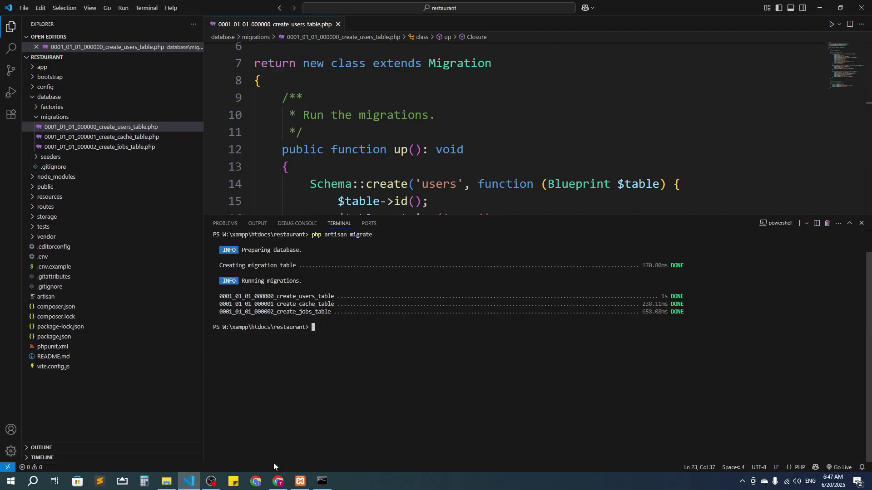
- Switch to Chrome and reload the Laravel page at localhost:8000
click(279, 482)
key(ctrl+Tab)
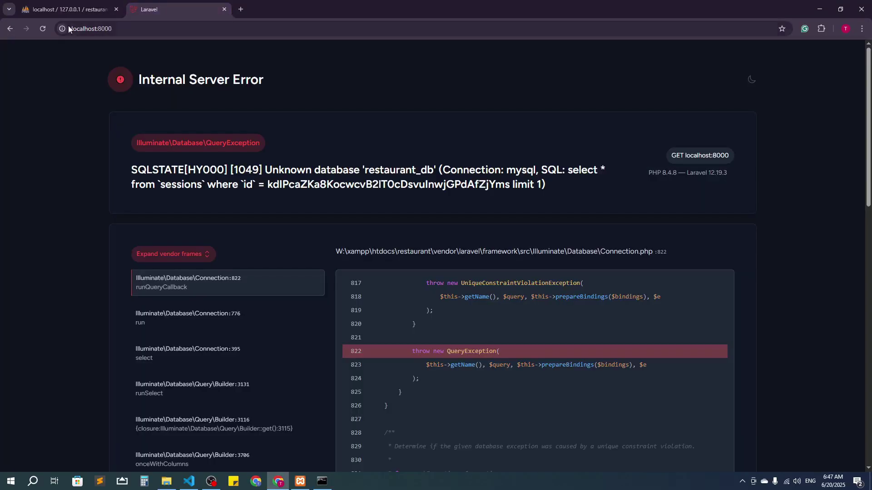
click(43, 29)
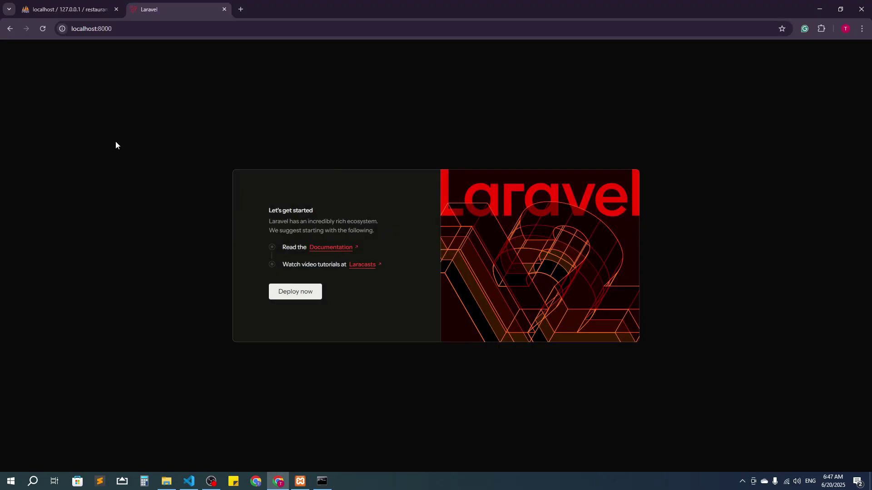
- Check the tables of restaurant_db in phpMyAdmin and return to the localhost:8000 page
click(68, 10)
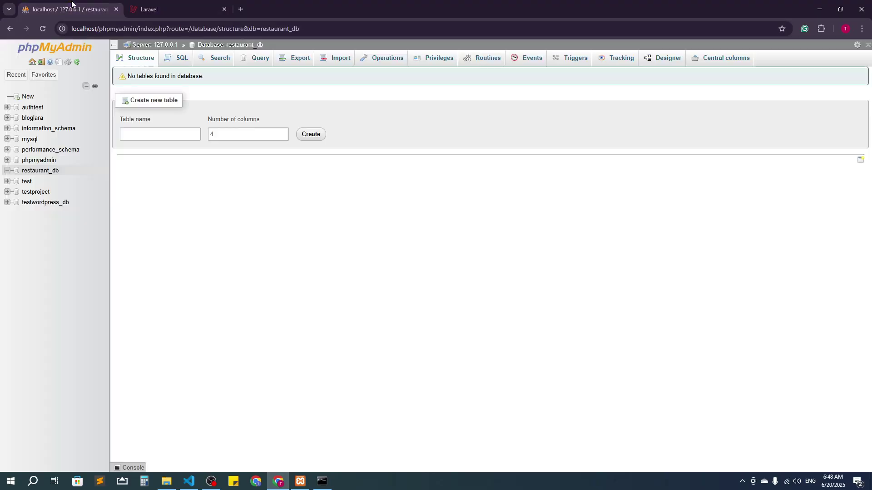
click(41, 170)
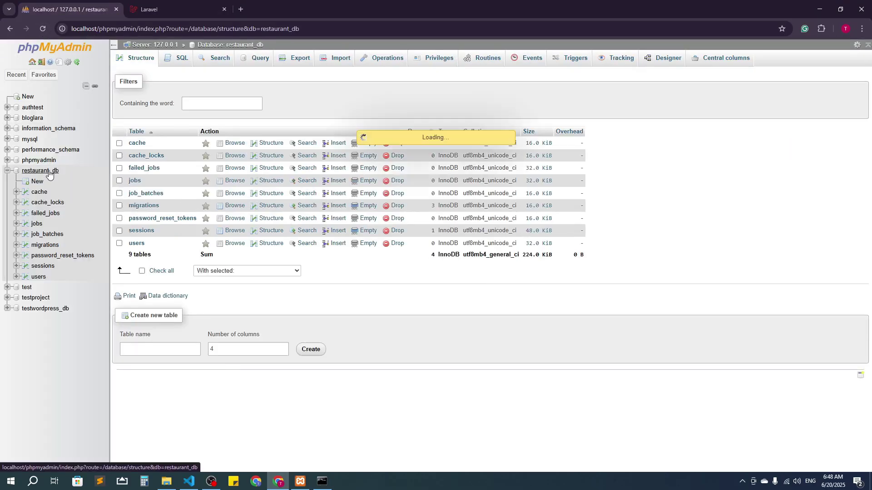
click(213, 10)
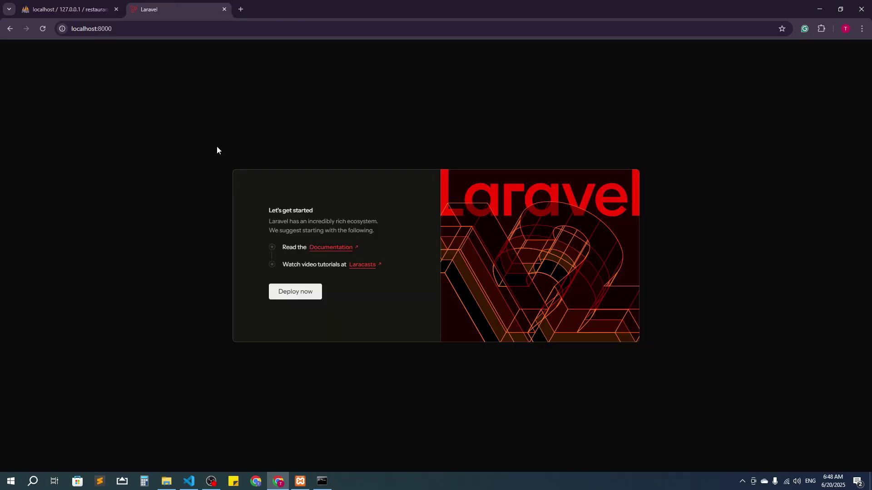